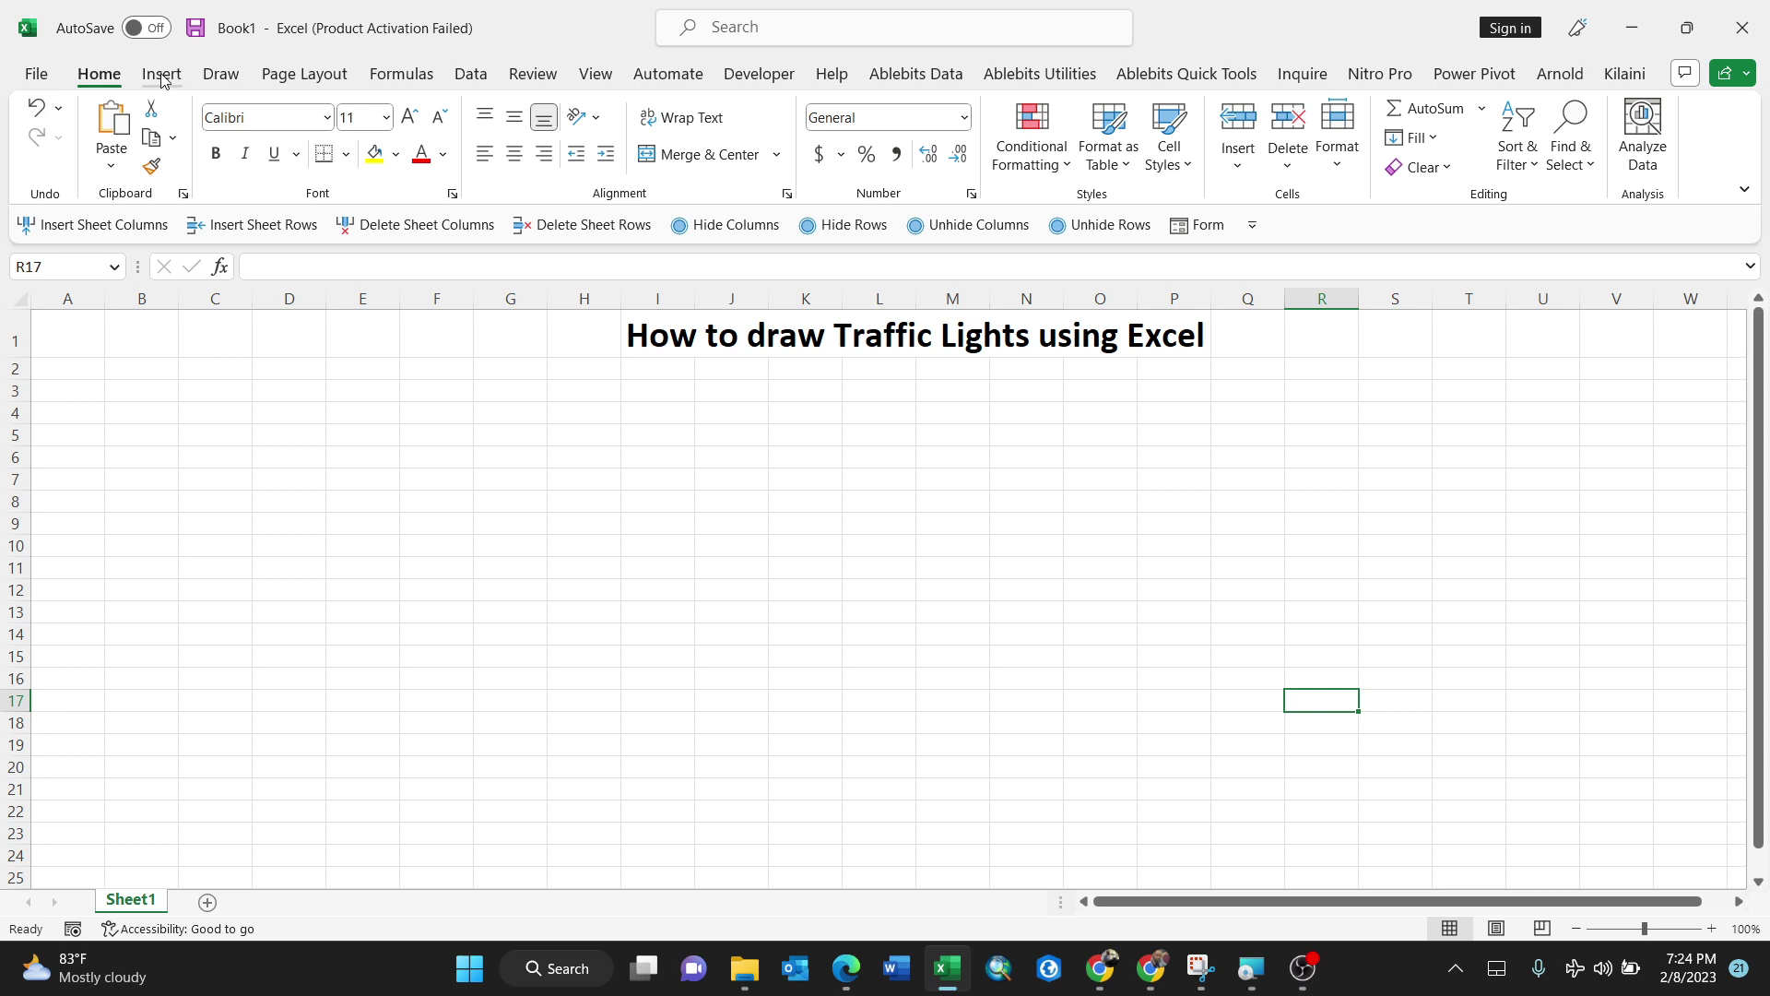
Step: Draw a tall rectangle about 7.26 cm high and 2.73 cm wide below the title, across columns K and L
left_click(163, 81)
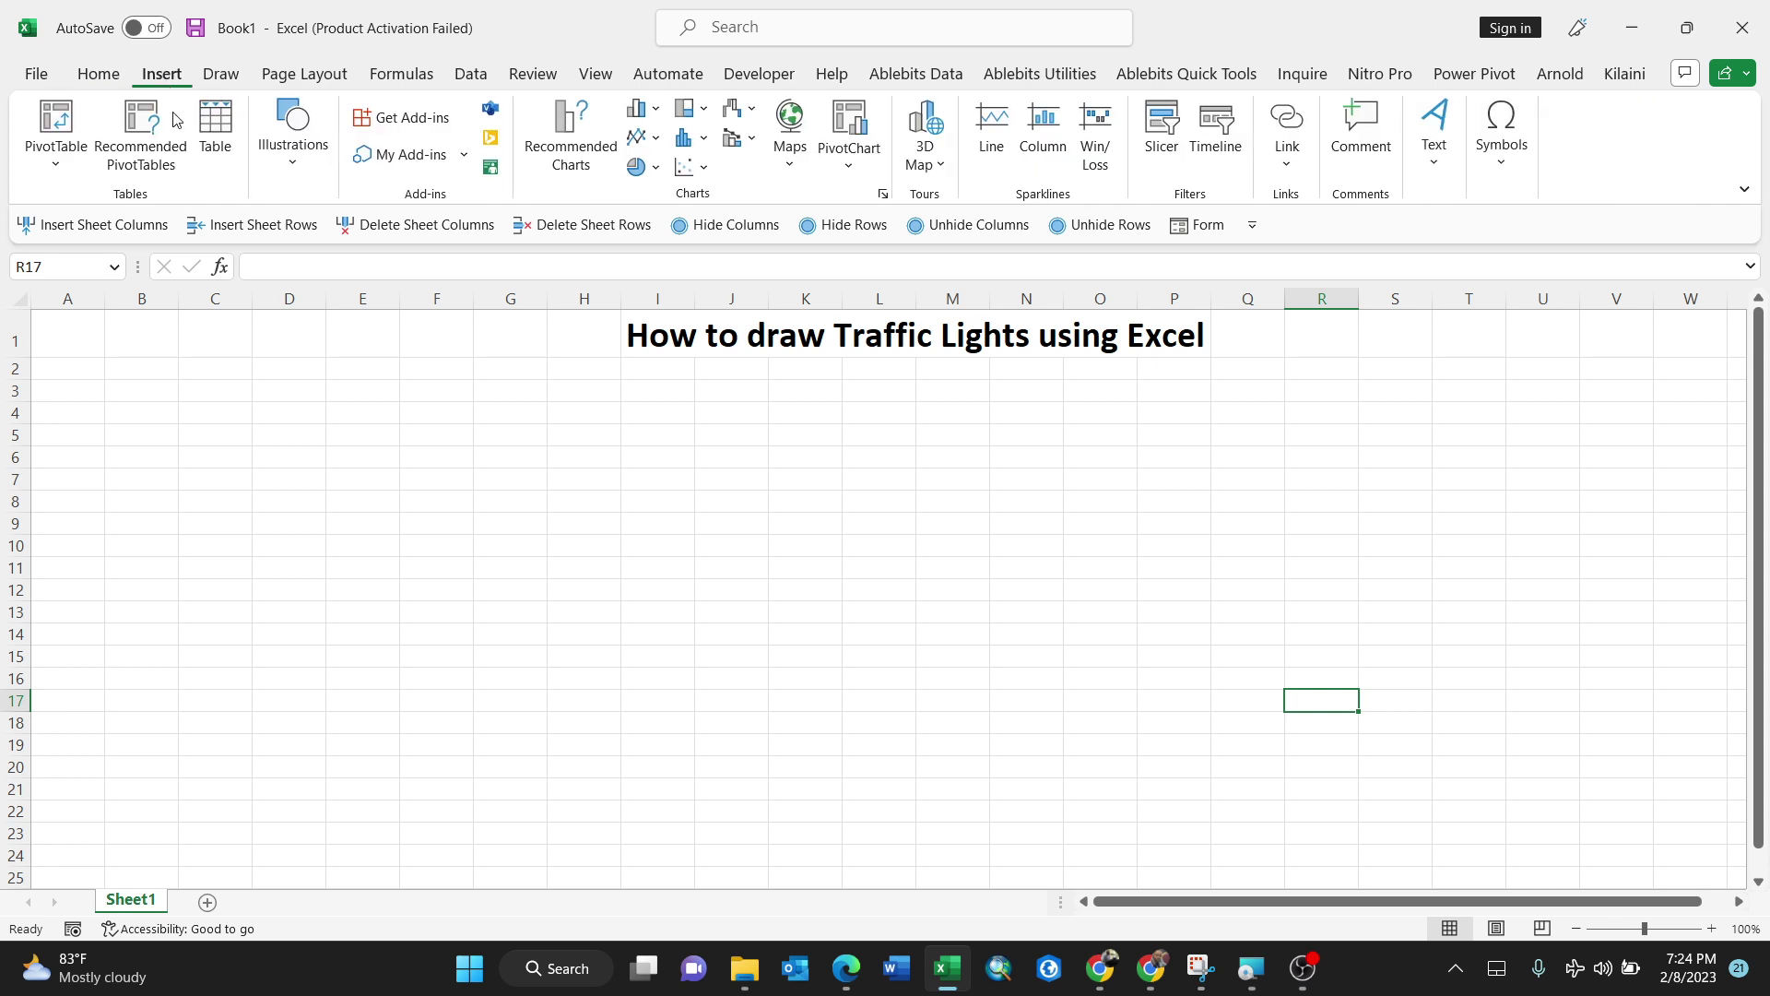
left_click(293, 167)
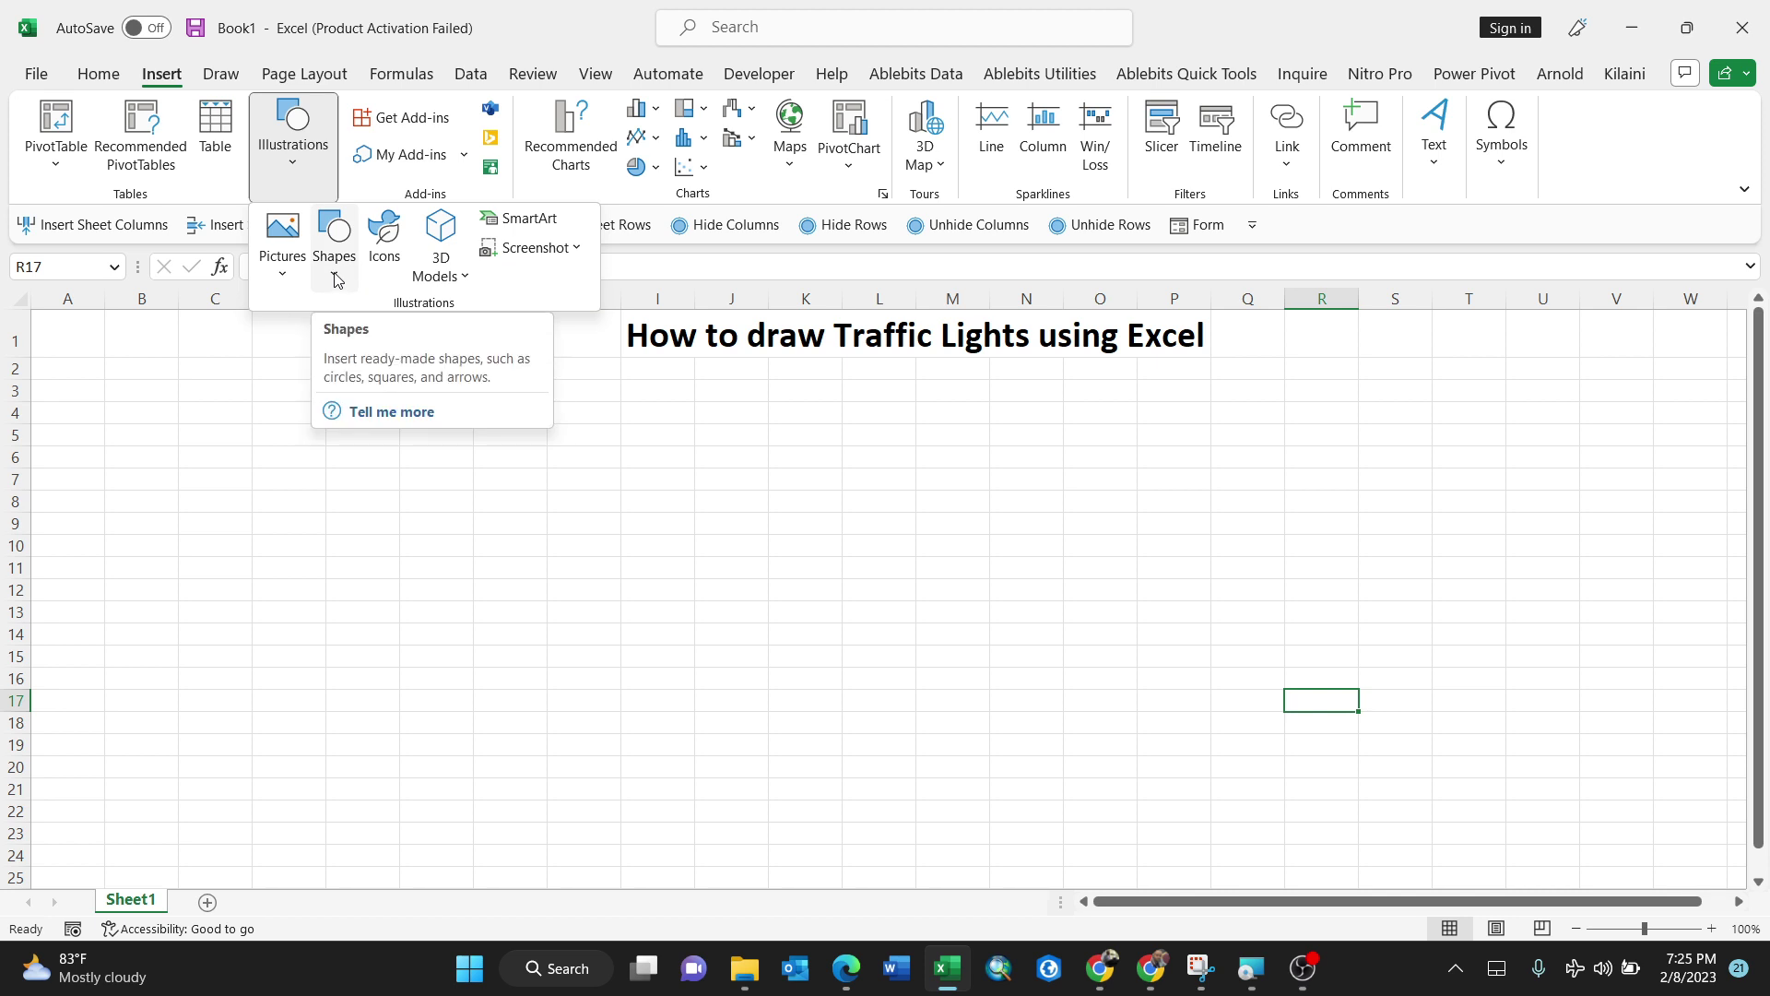
left_click(335, 277)
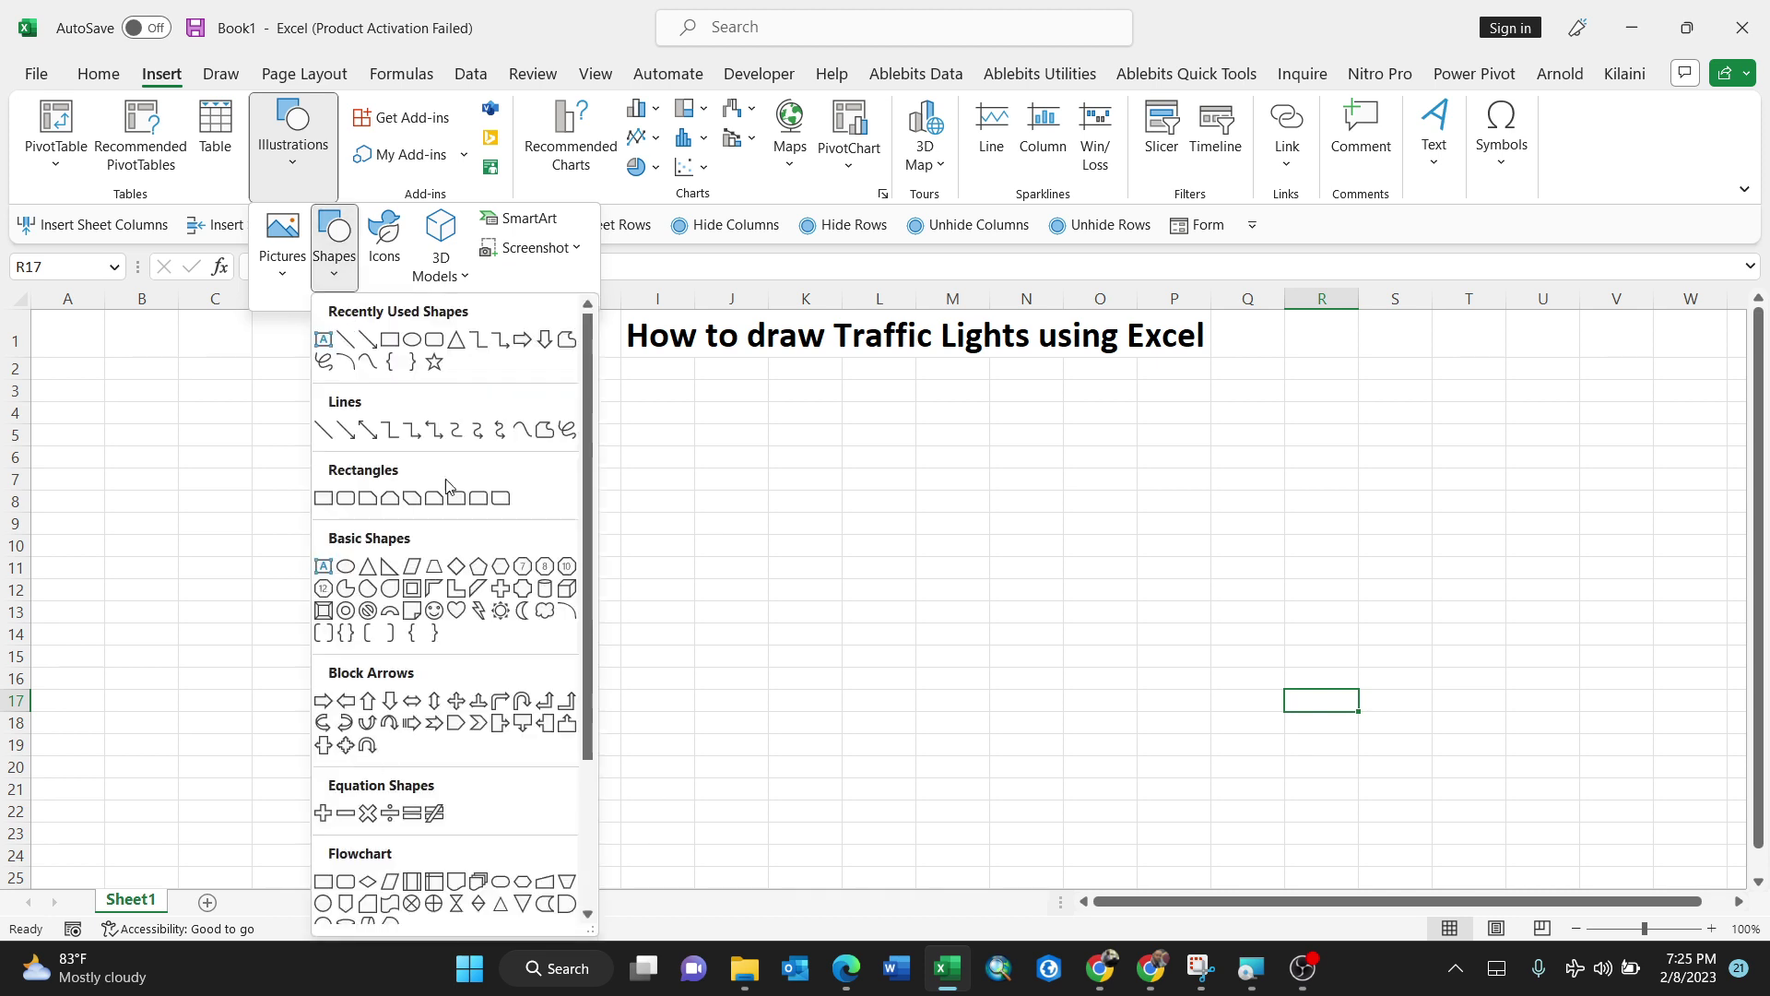
left_click(391, 339)
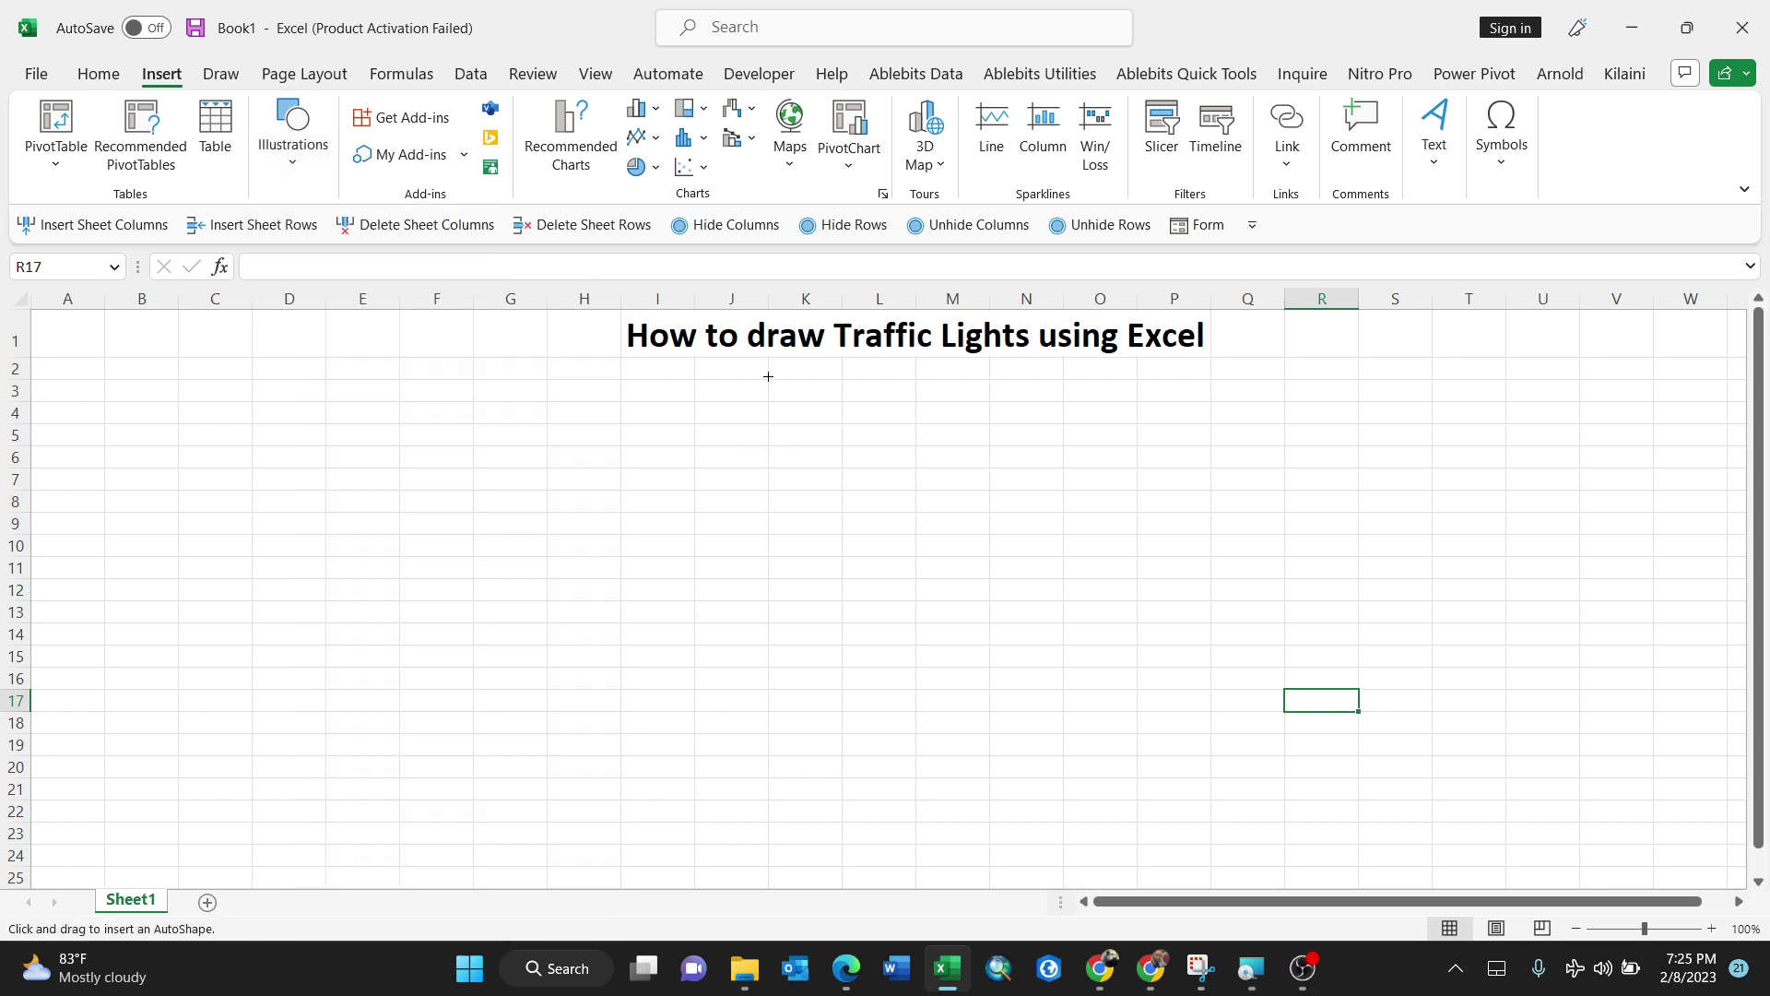
left_click_drag(777, 400, 885, 695)
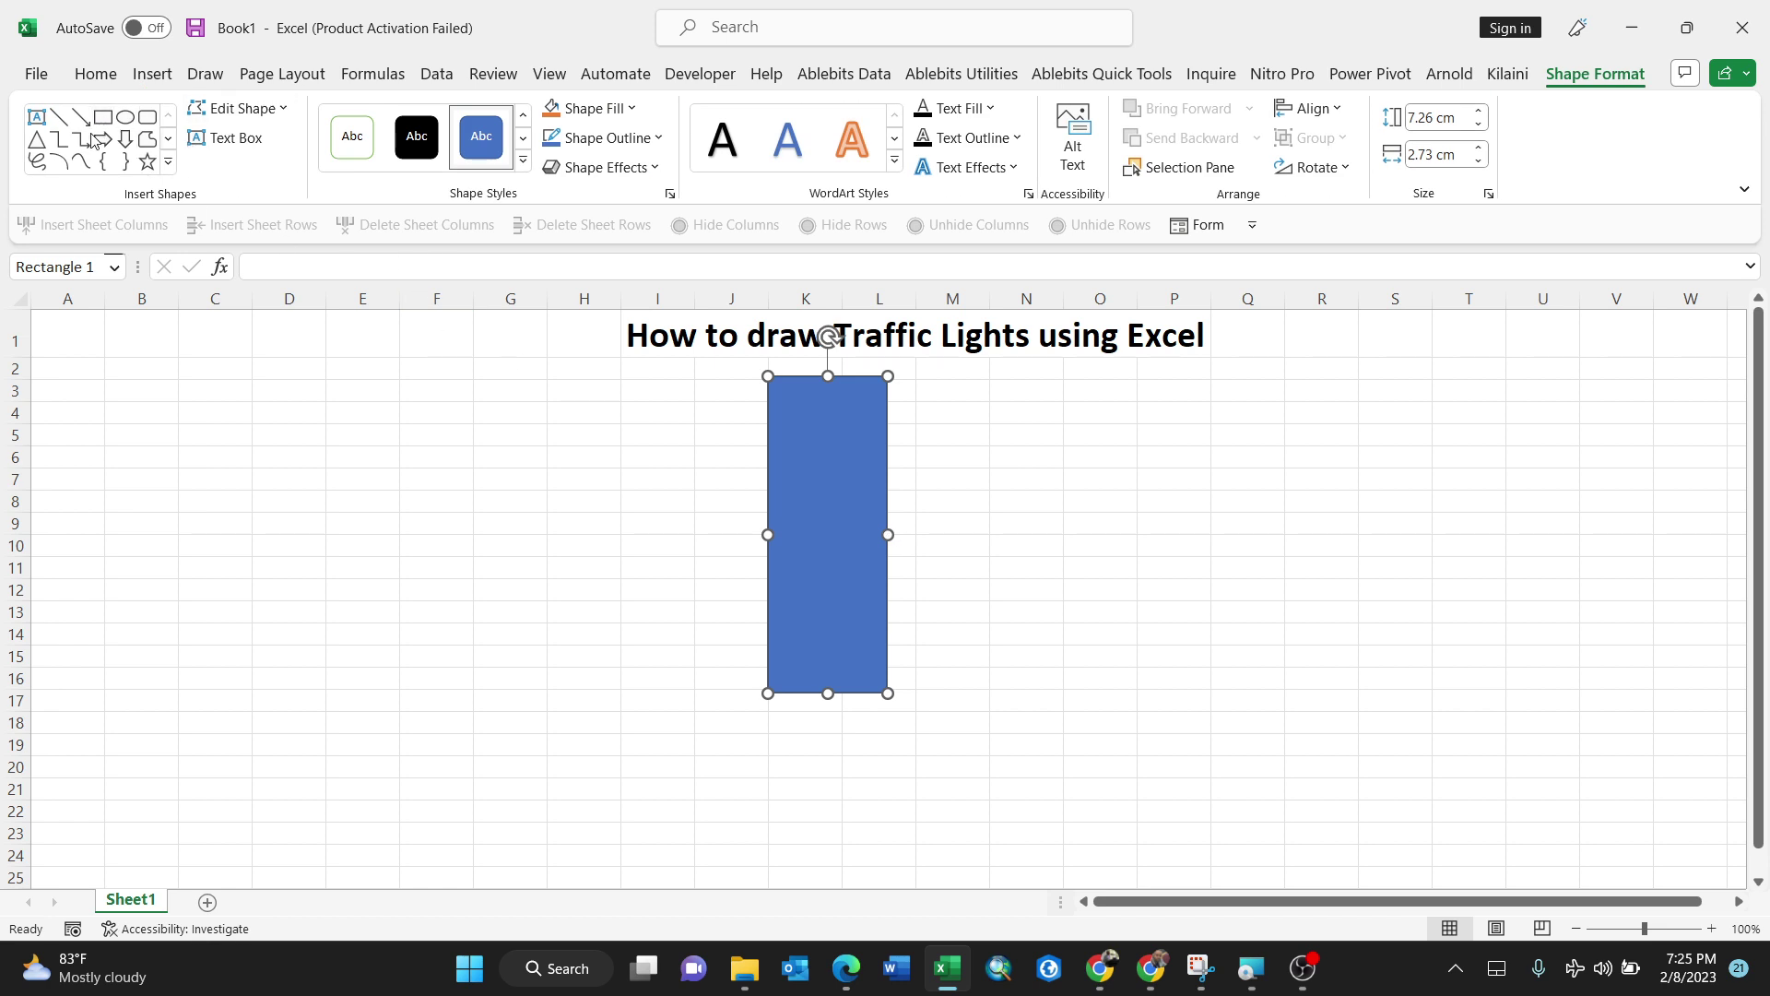
Step: Draw a flowchart connector circle about 2.24 cm high and 2.01 cm wide inside the upper part of the rectangle
left_click(151, 74)
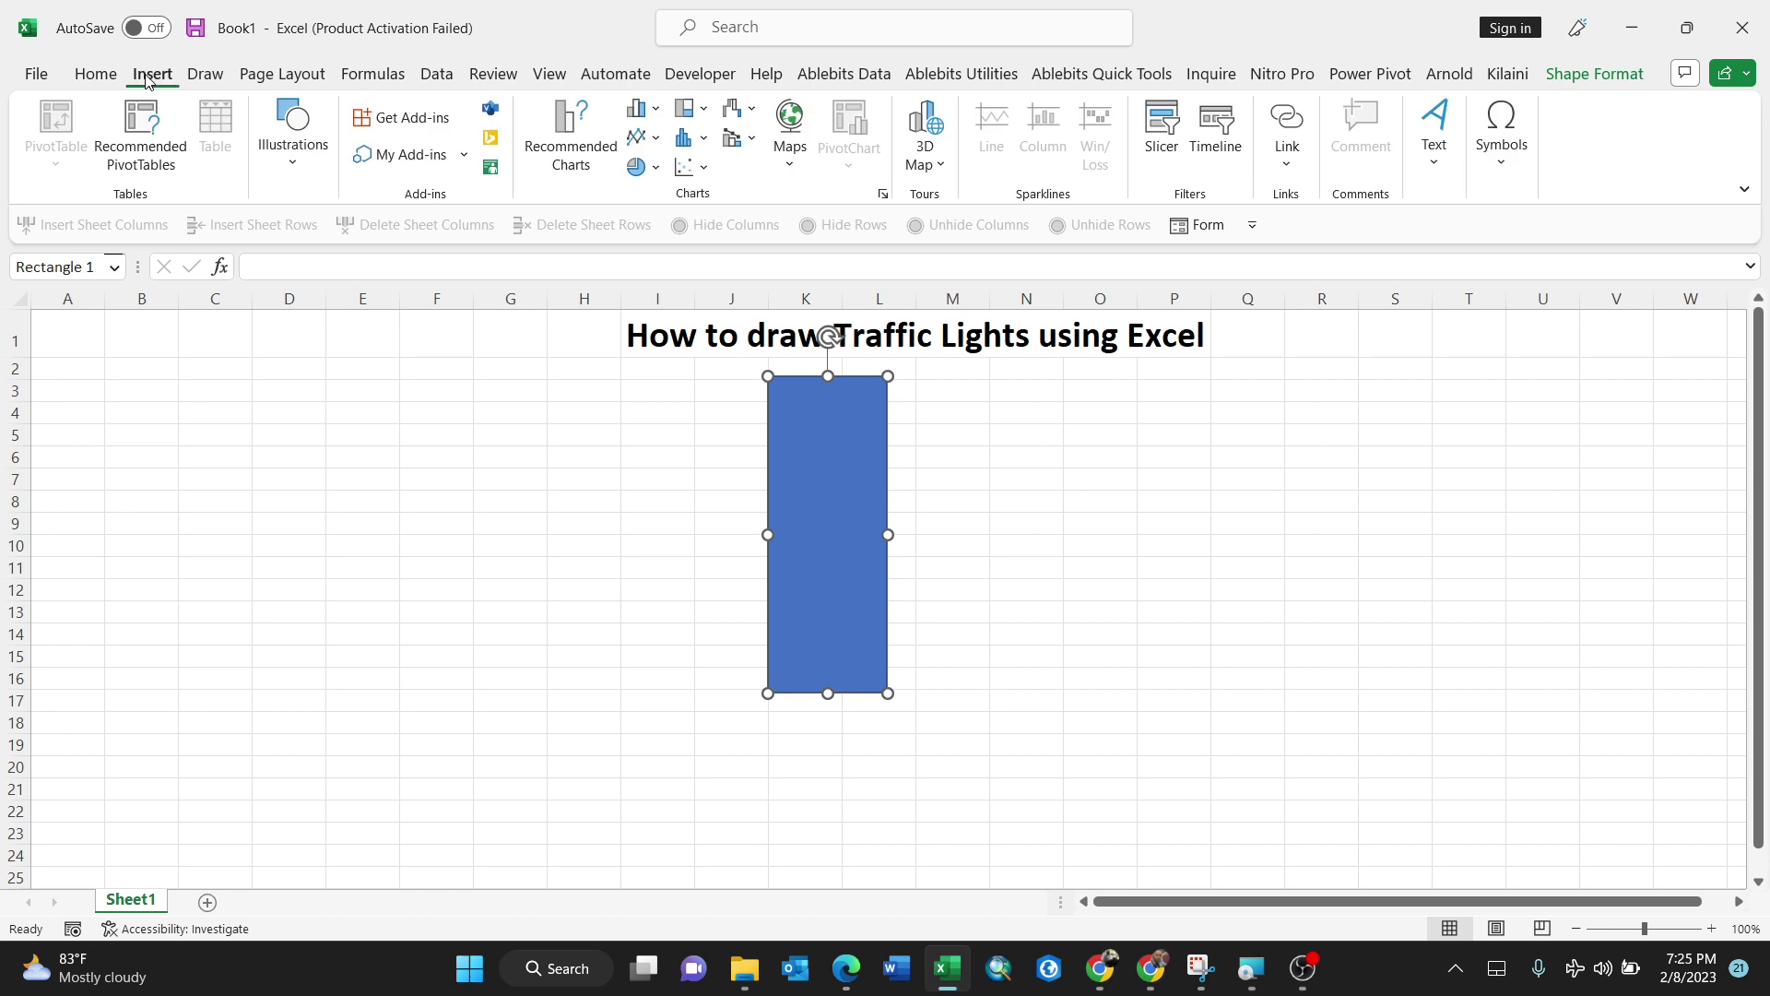
left_click(296, 164)
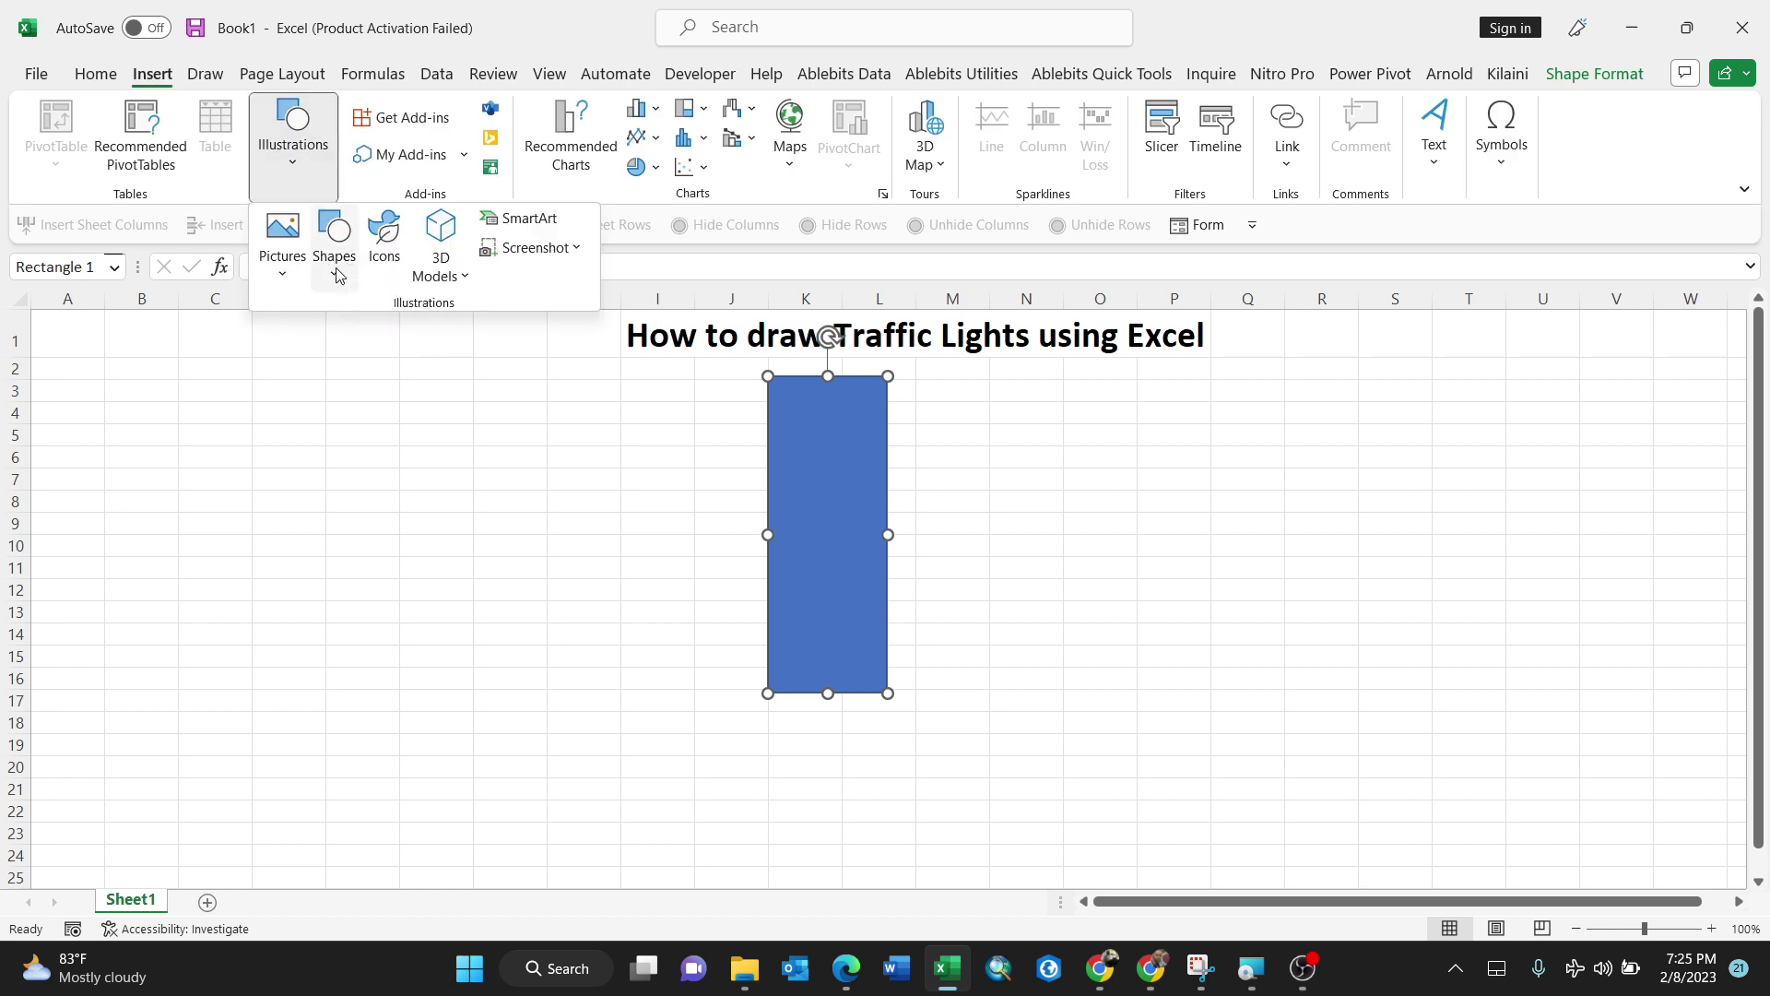
left_click(336, 268)
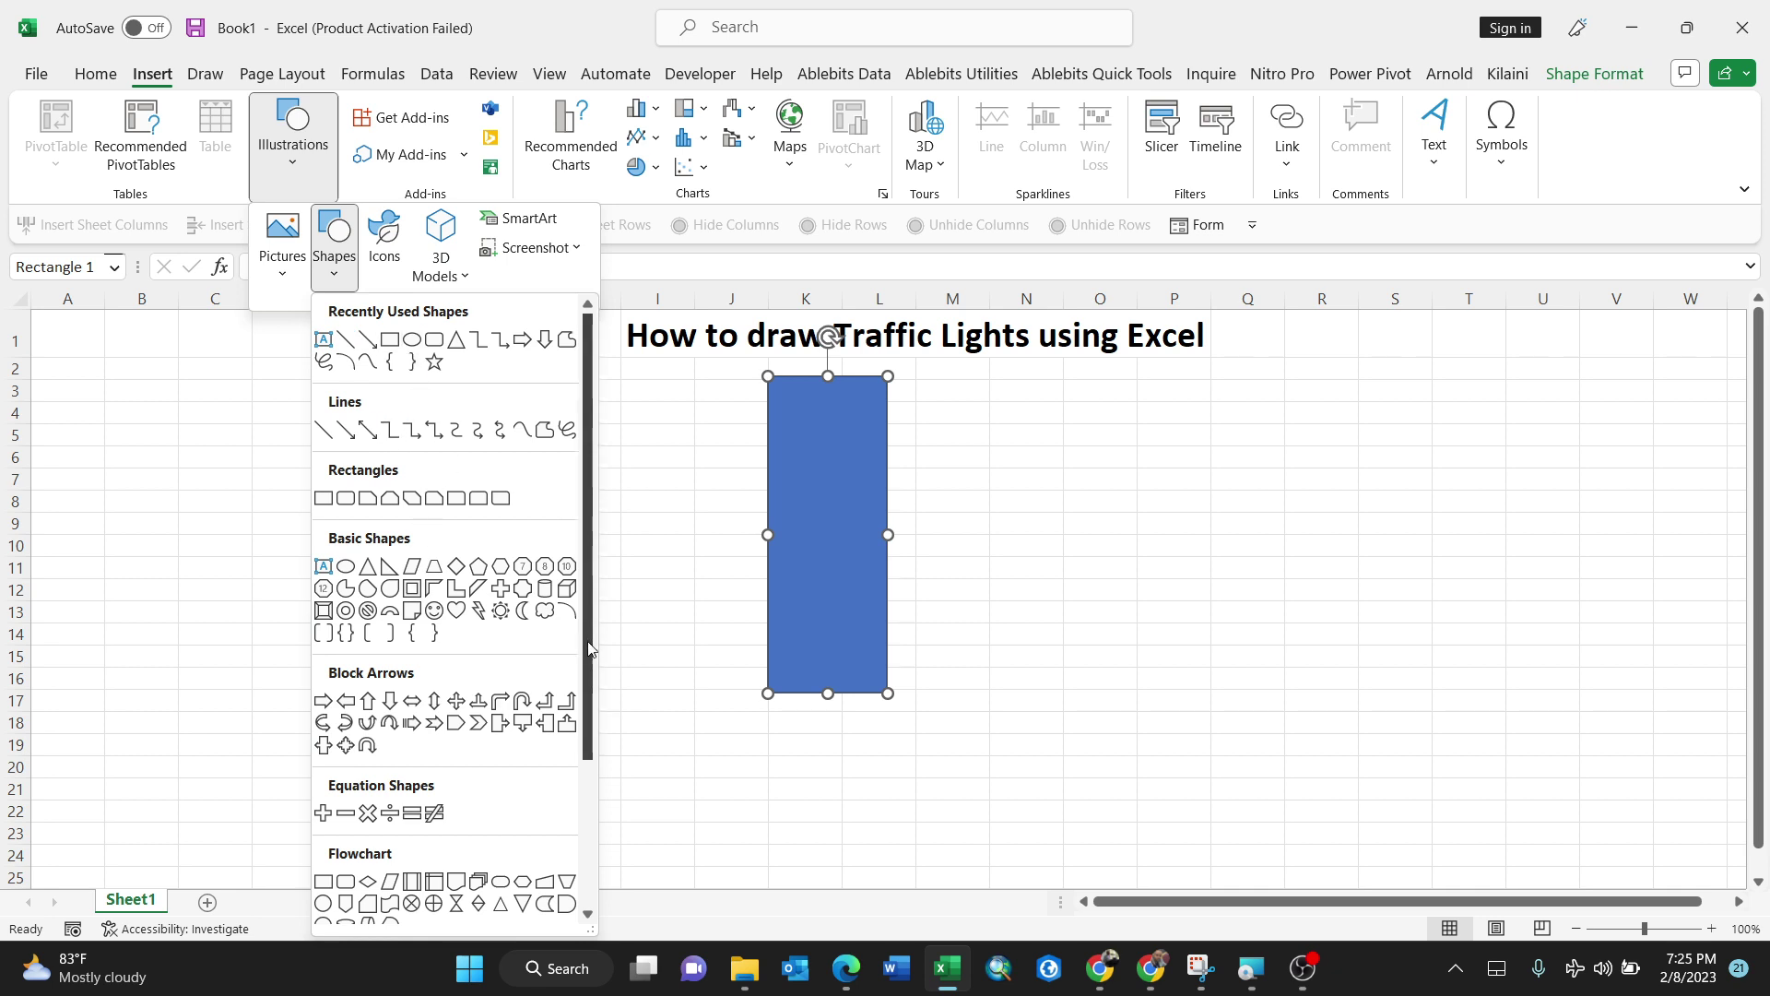
scroll(451, 716, "down", 3)
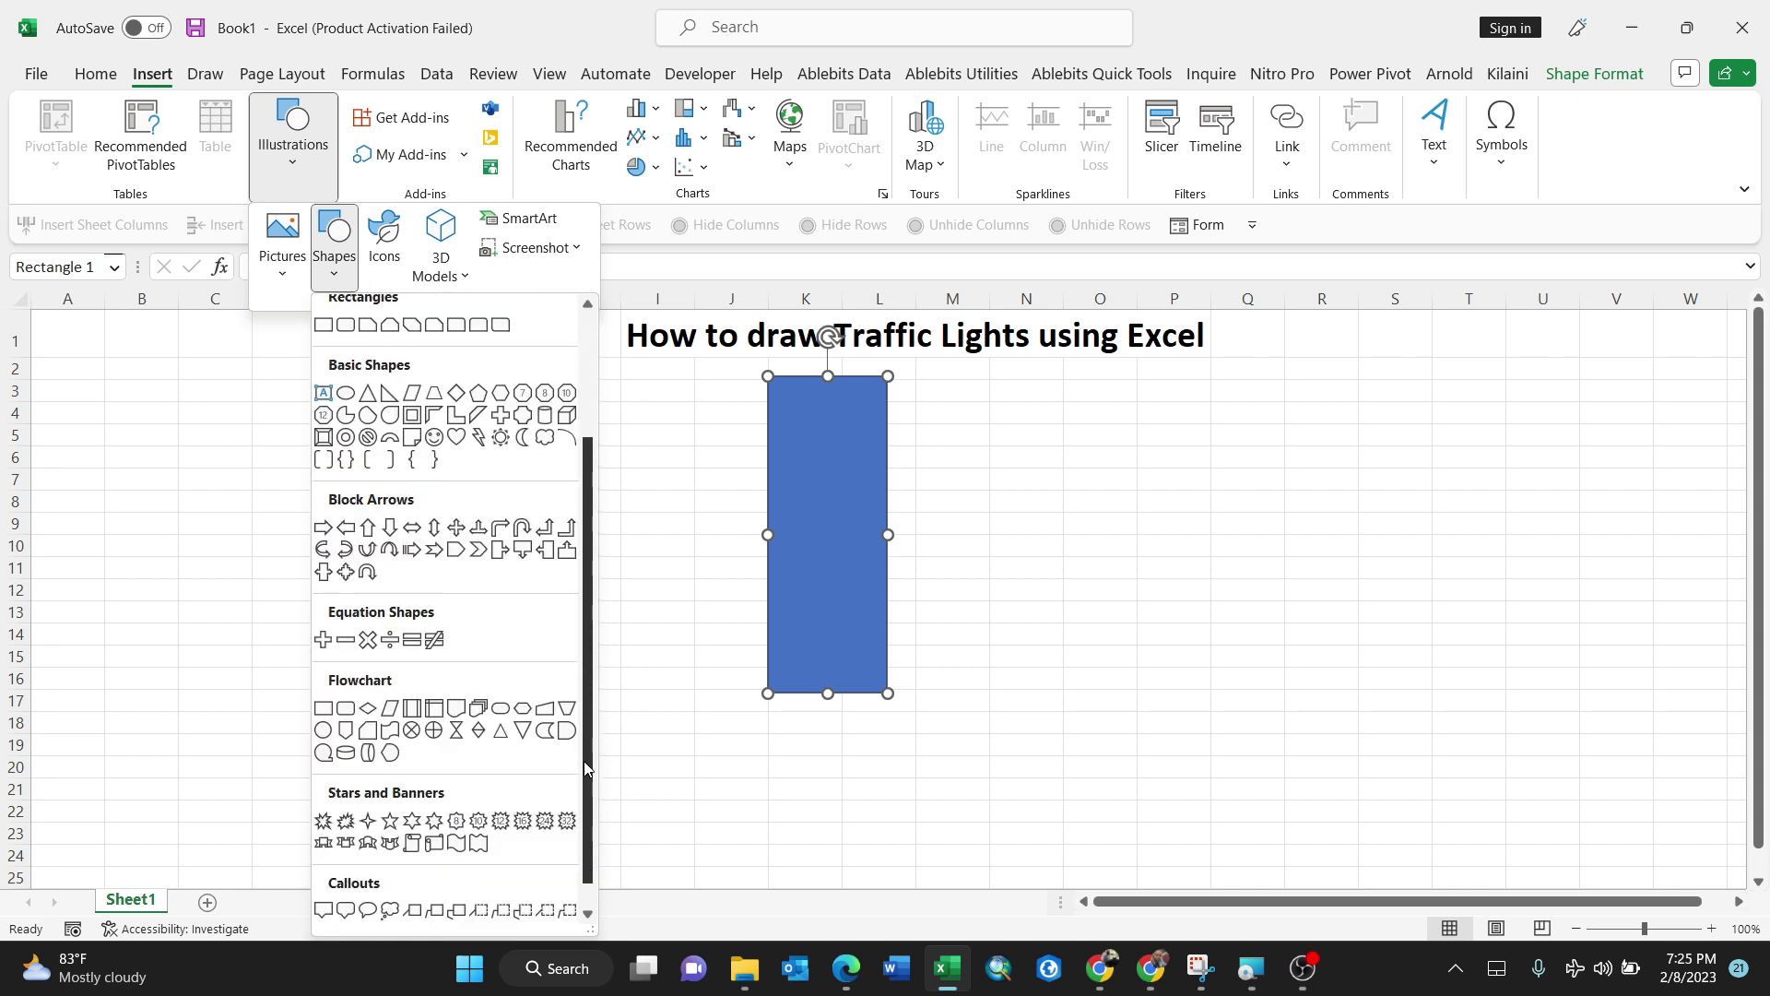
left_click(322, 734)
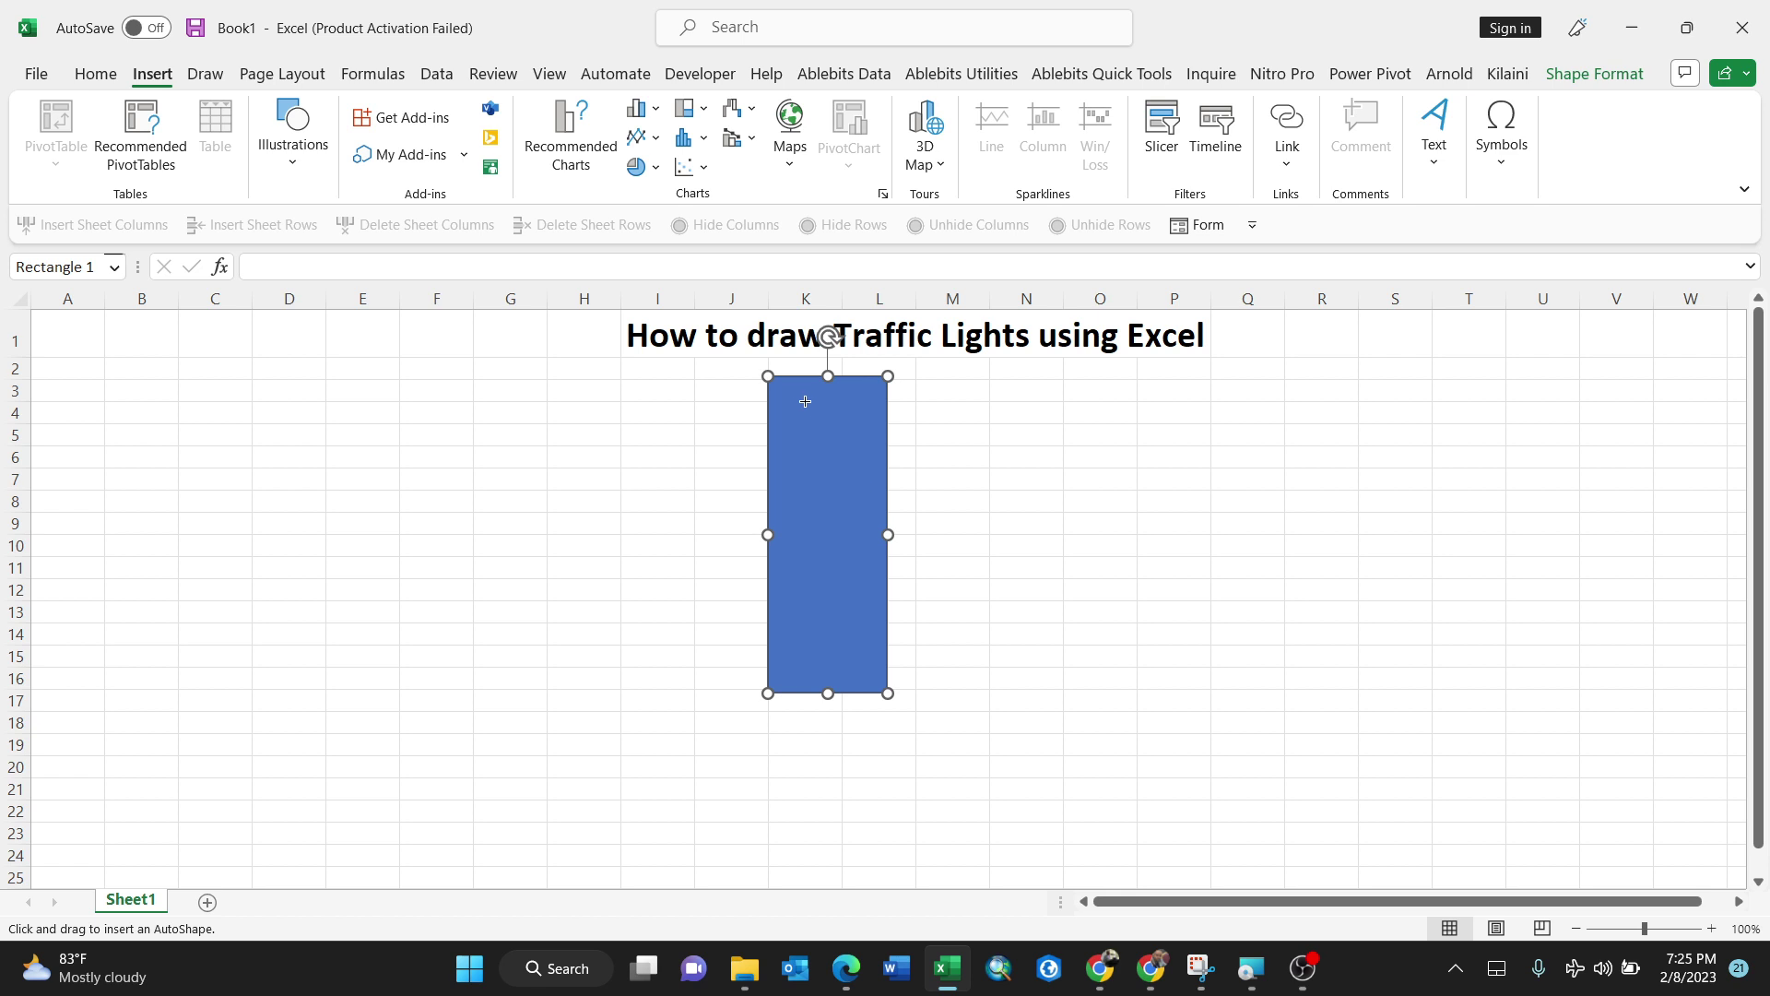
left_click_drag(801, 392, 888, 488)
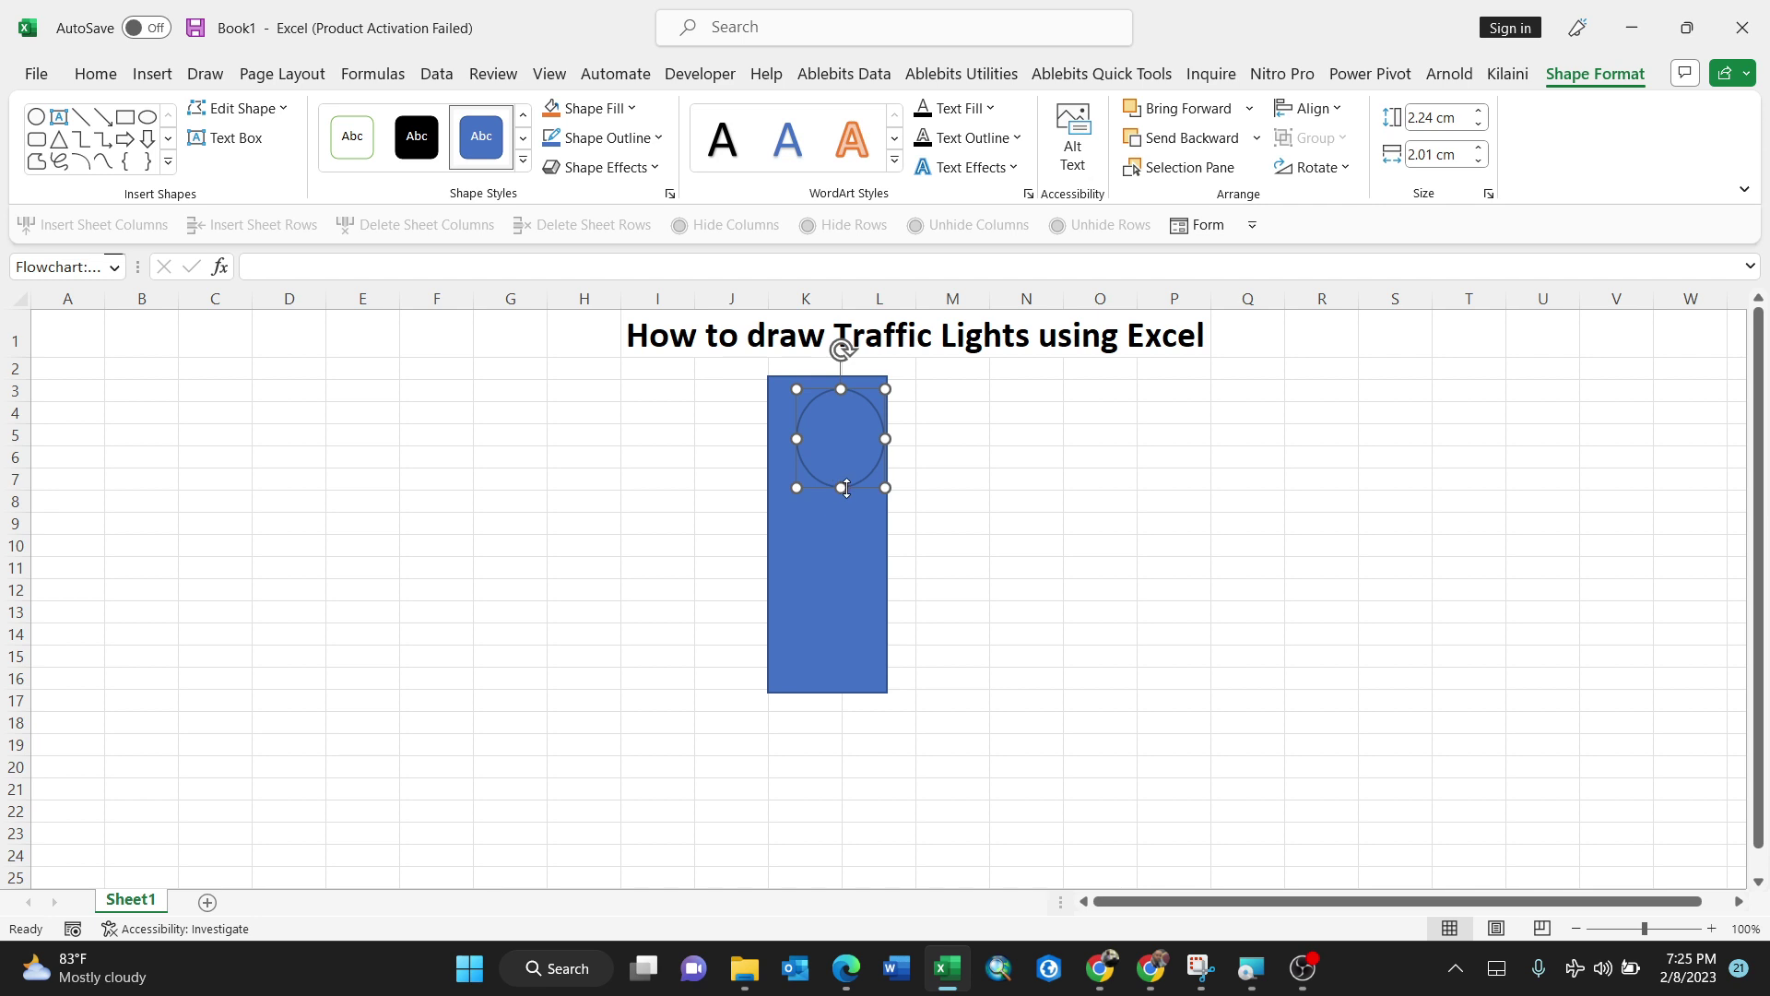
Step: Shift the rectangle slightly to the right and widen the circle to about 2.63 cm so it fits across the rectangle's upper end
mouse_move(867, 490)
left_mouse_down()
mouse_move(959, 489)
mouse_move(886, 493)
left_mouse_up()
left_click(856, 395)
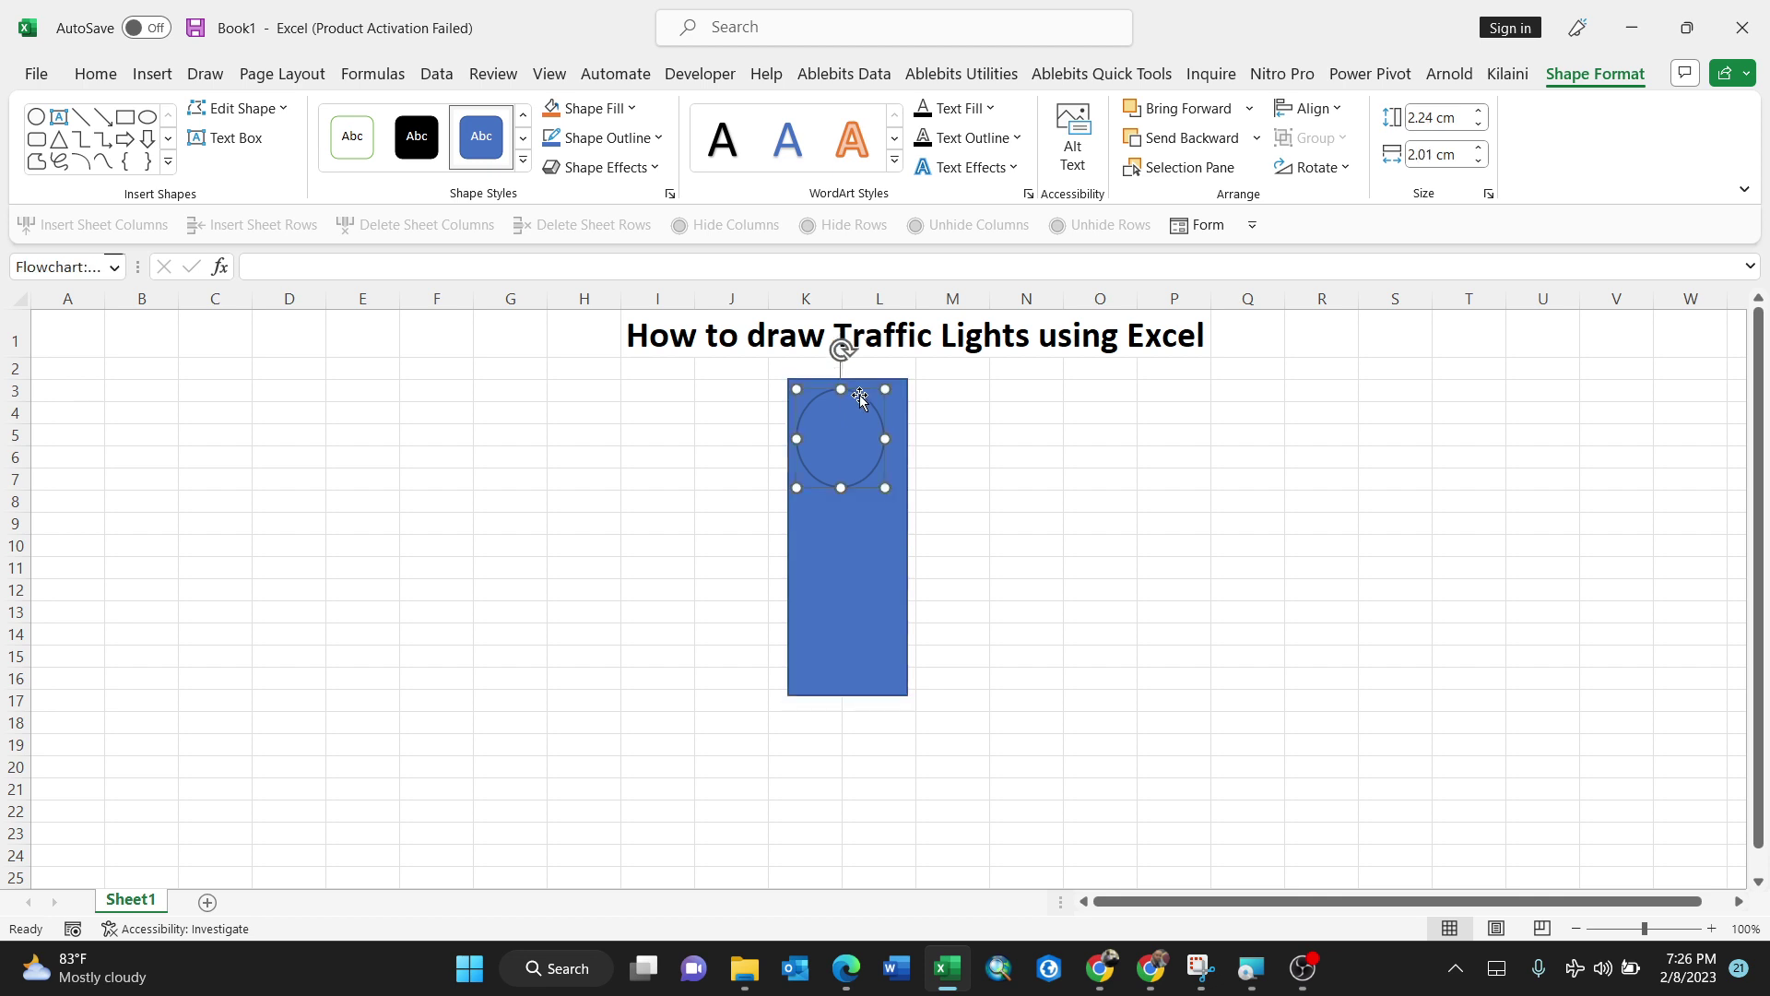
left_click_drag(860, 395, 908, 435)
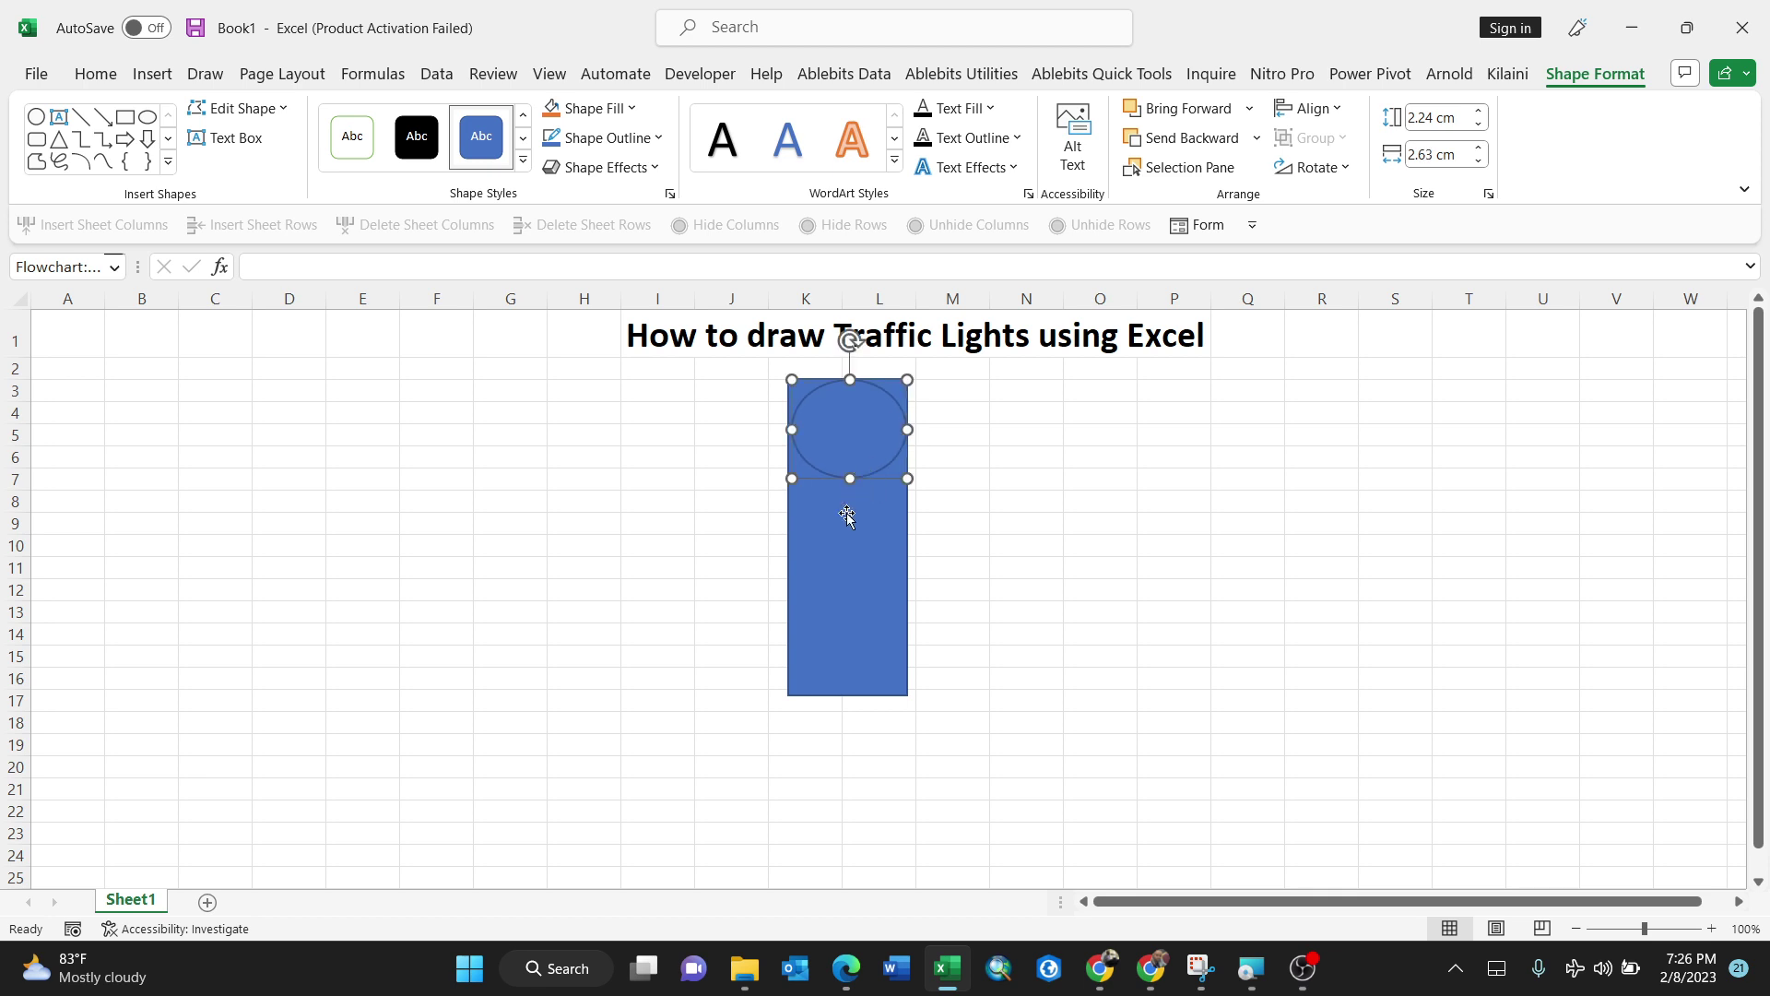
Step: Duplicate the circle and arrange the copies so three equal circles are stacked vertically inside the rectangle
left_click(833, 551)
key("Tab")
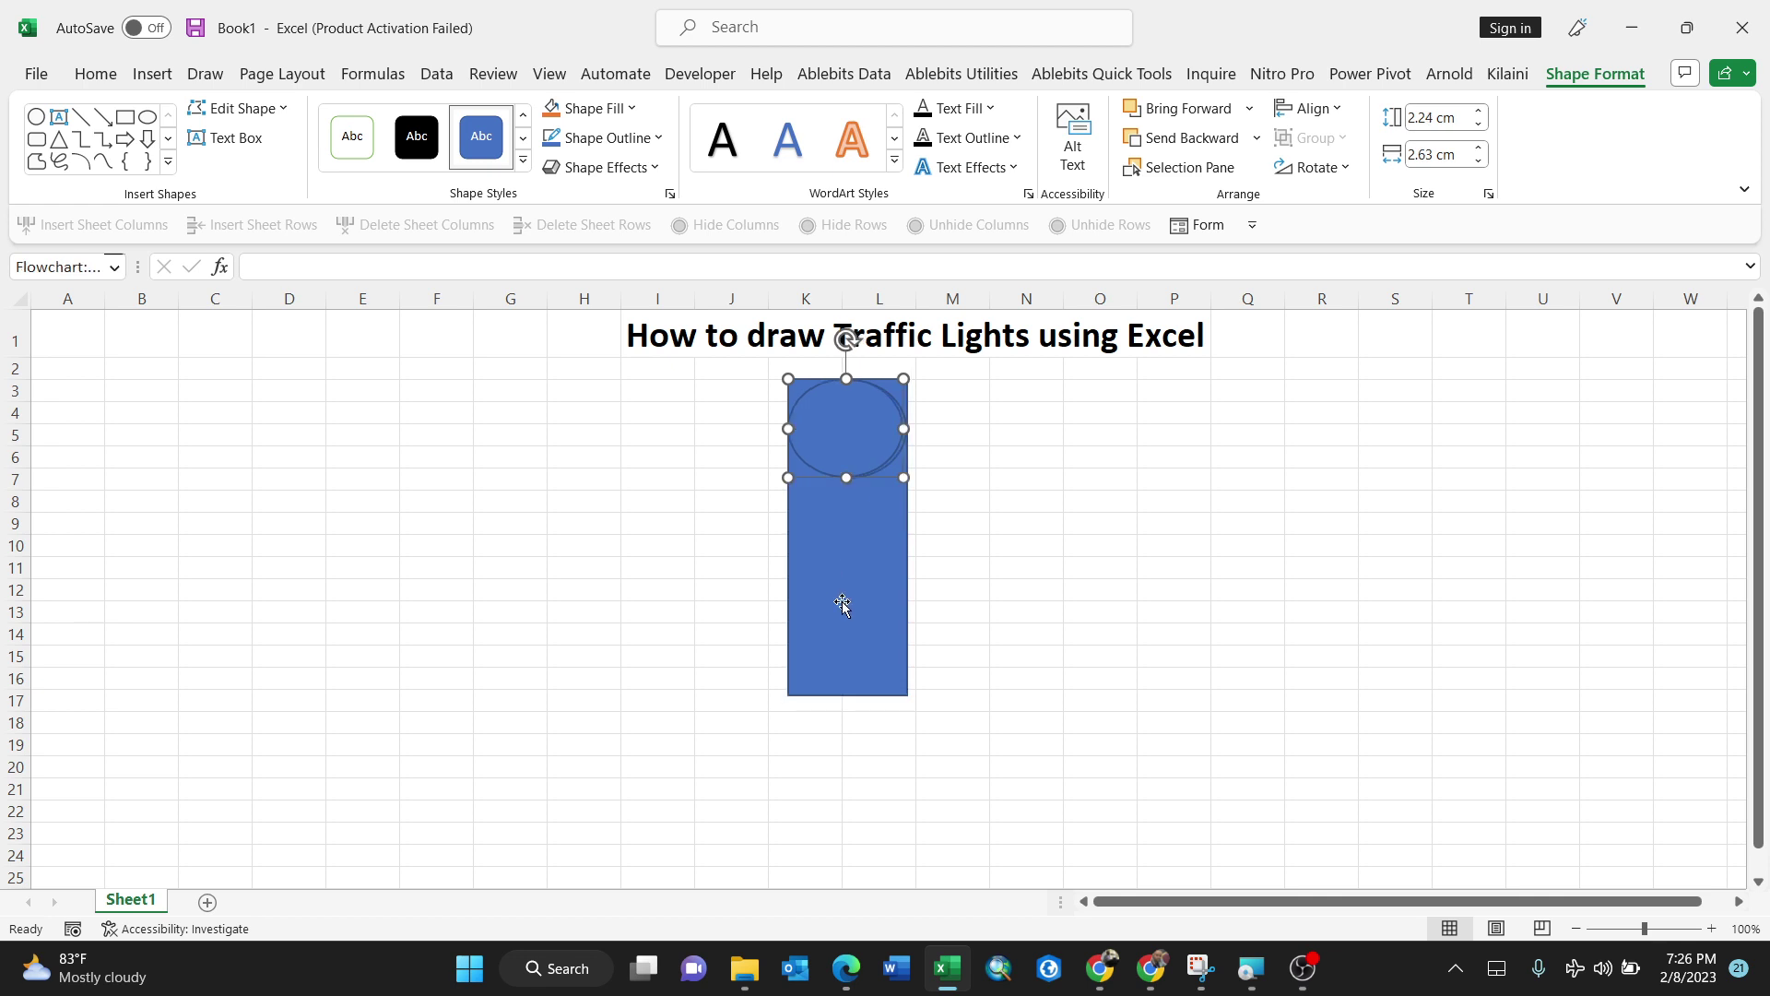
key("ctrl+d")
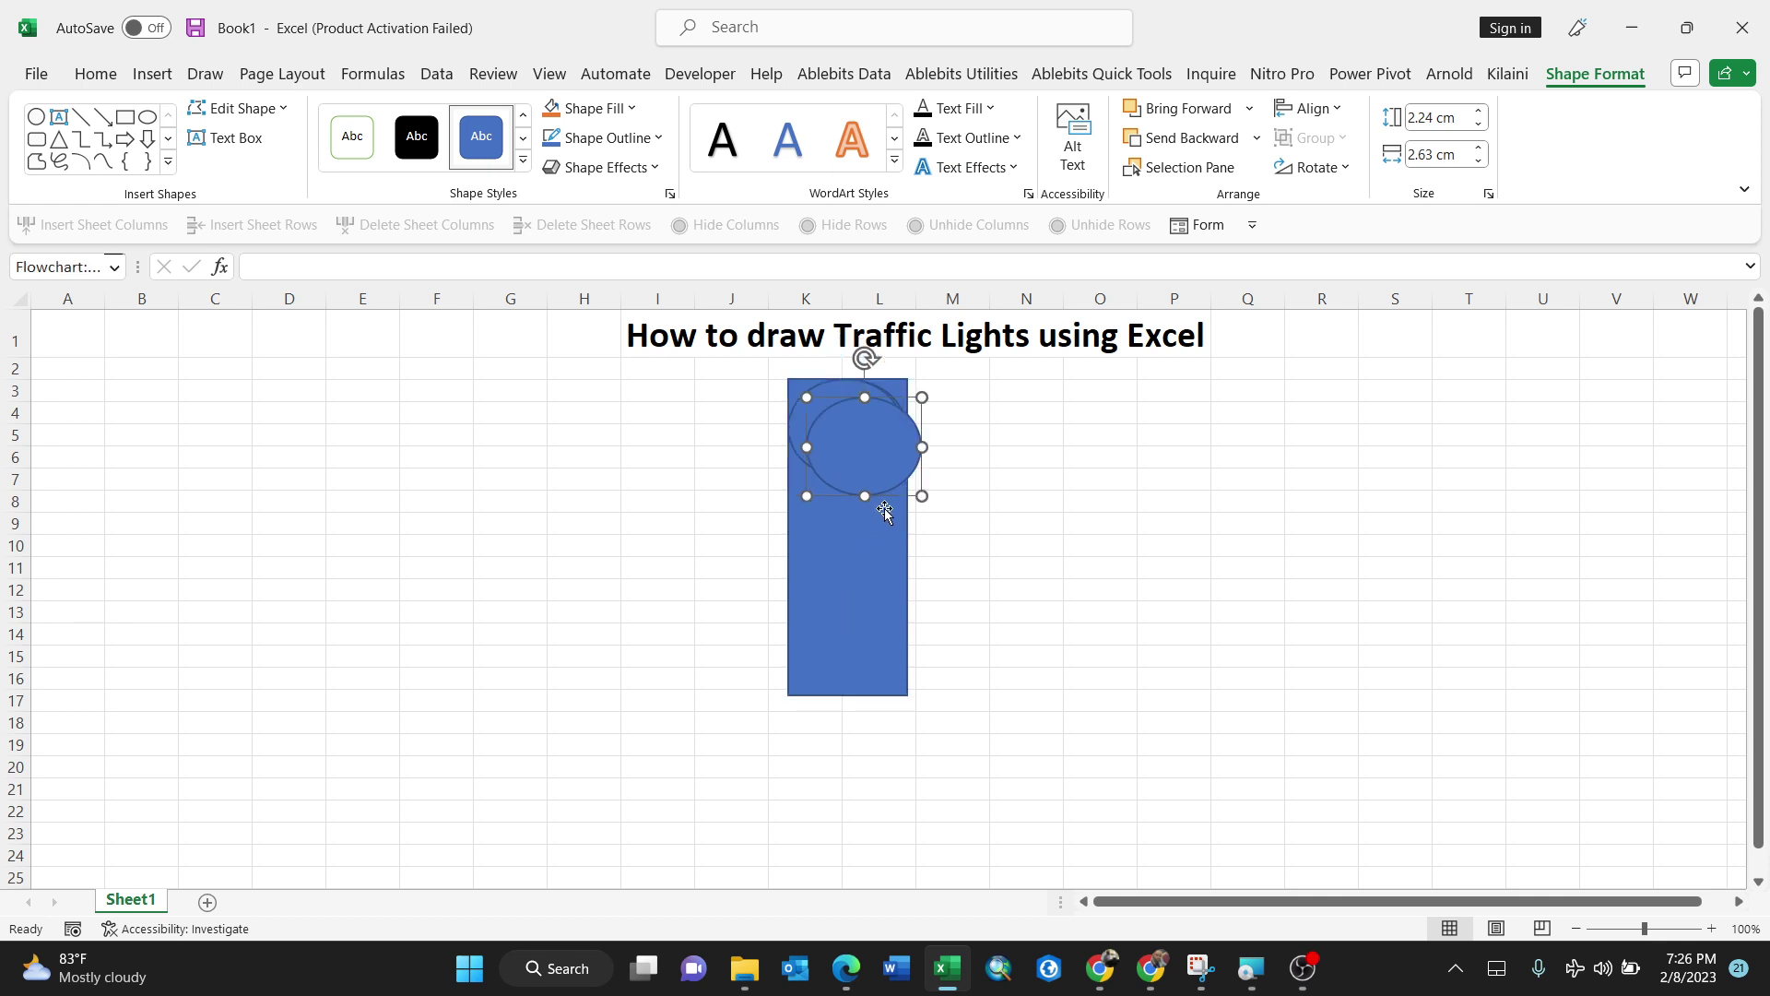
left_click_drag(890, 503, 874, 693)
left_click(870, 472)
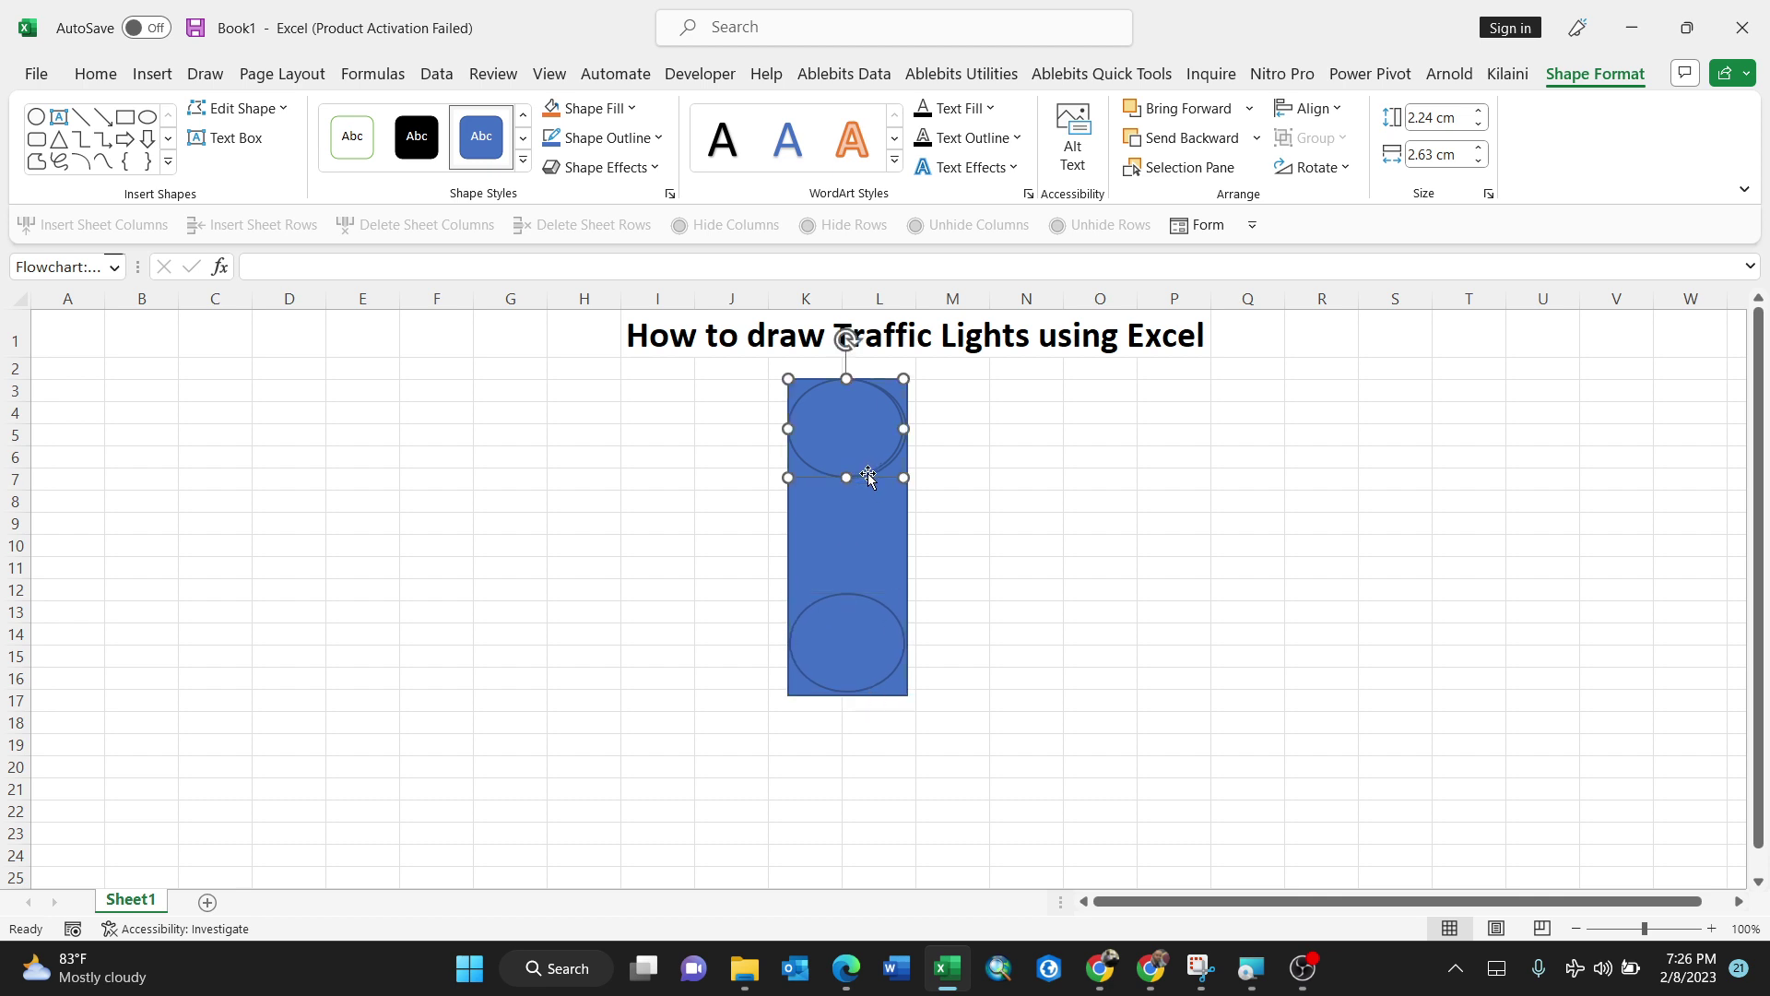
left_click_drag(868, 480, 874, 581)
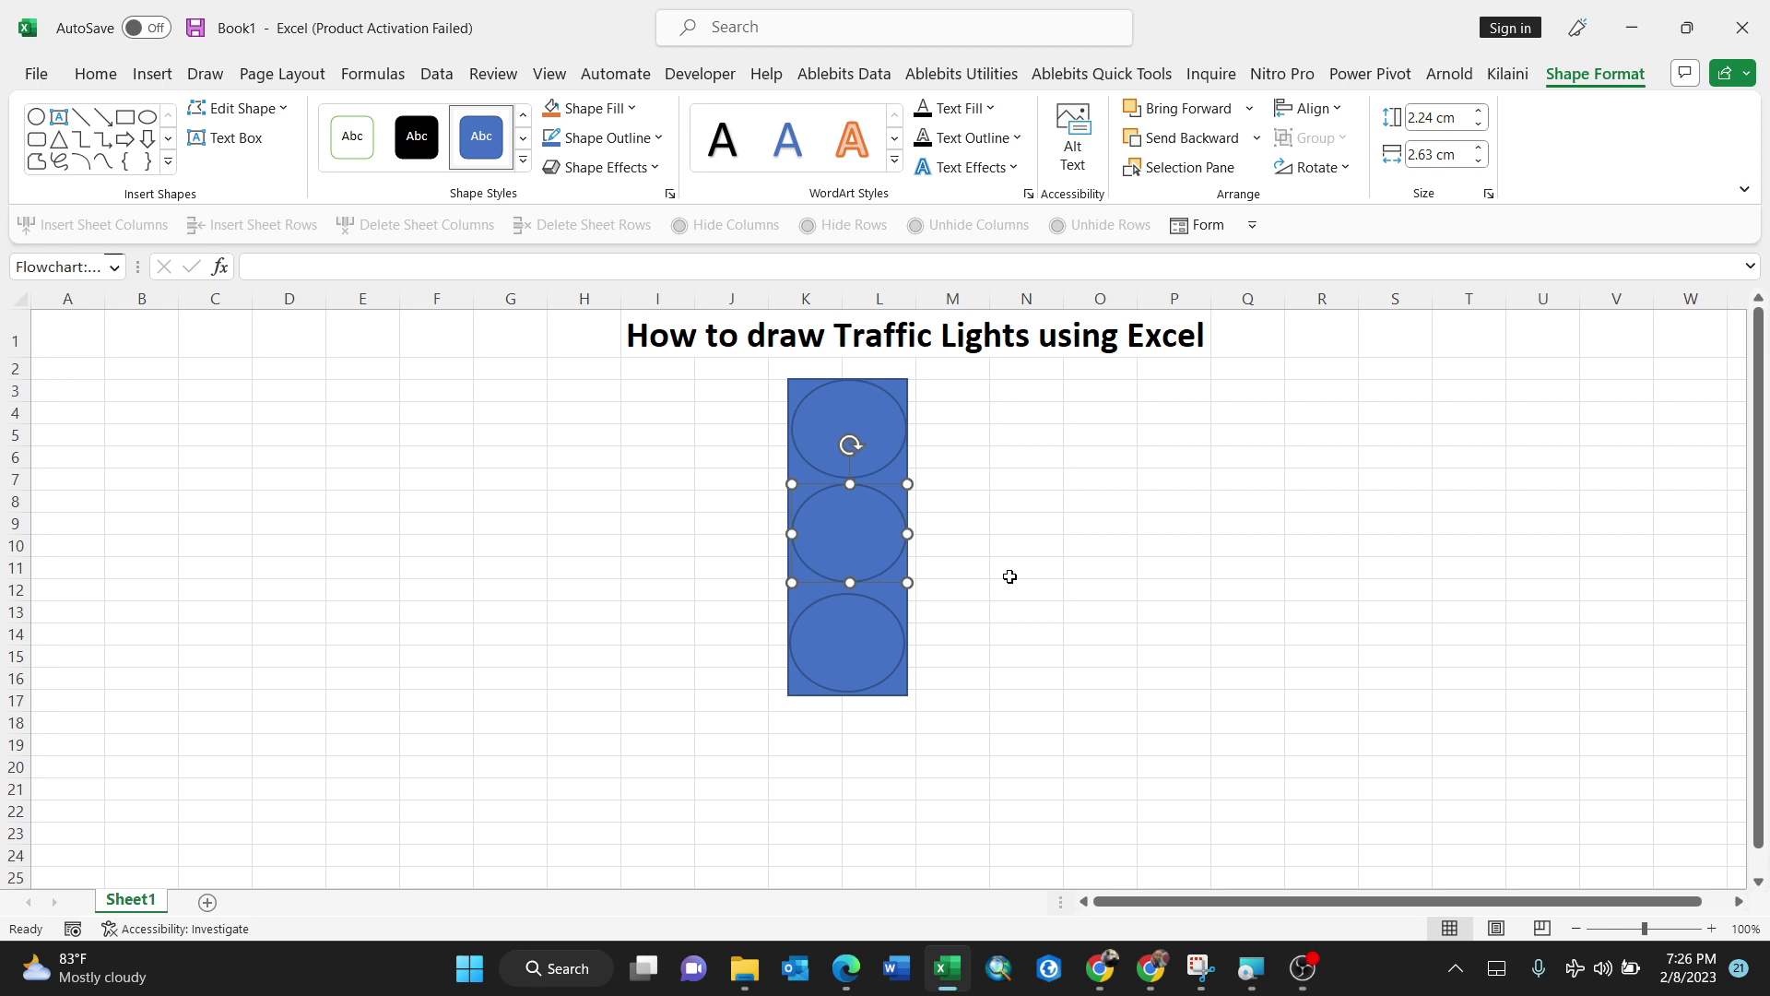
left_click(1033, 576)
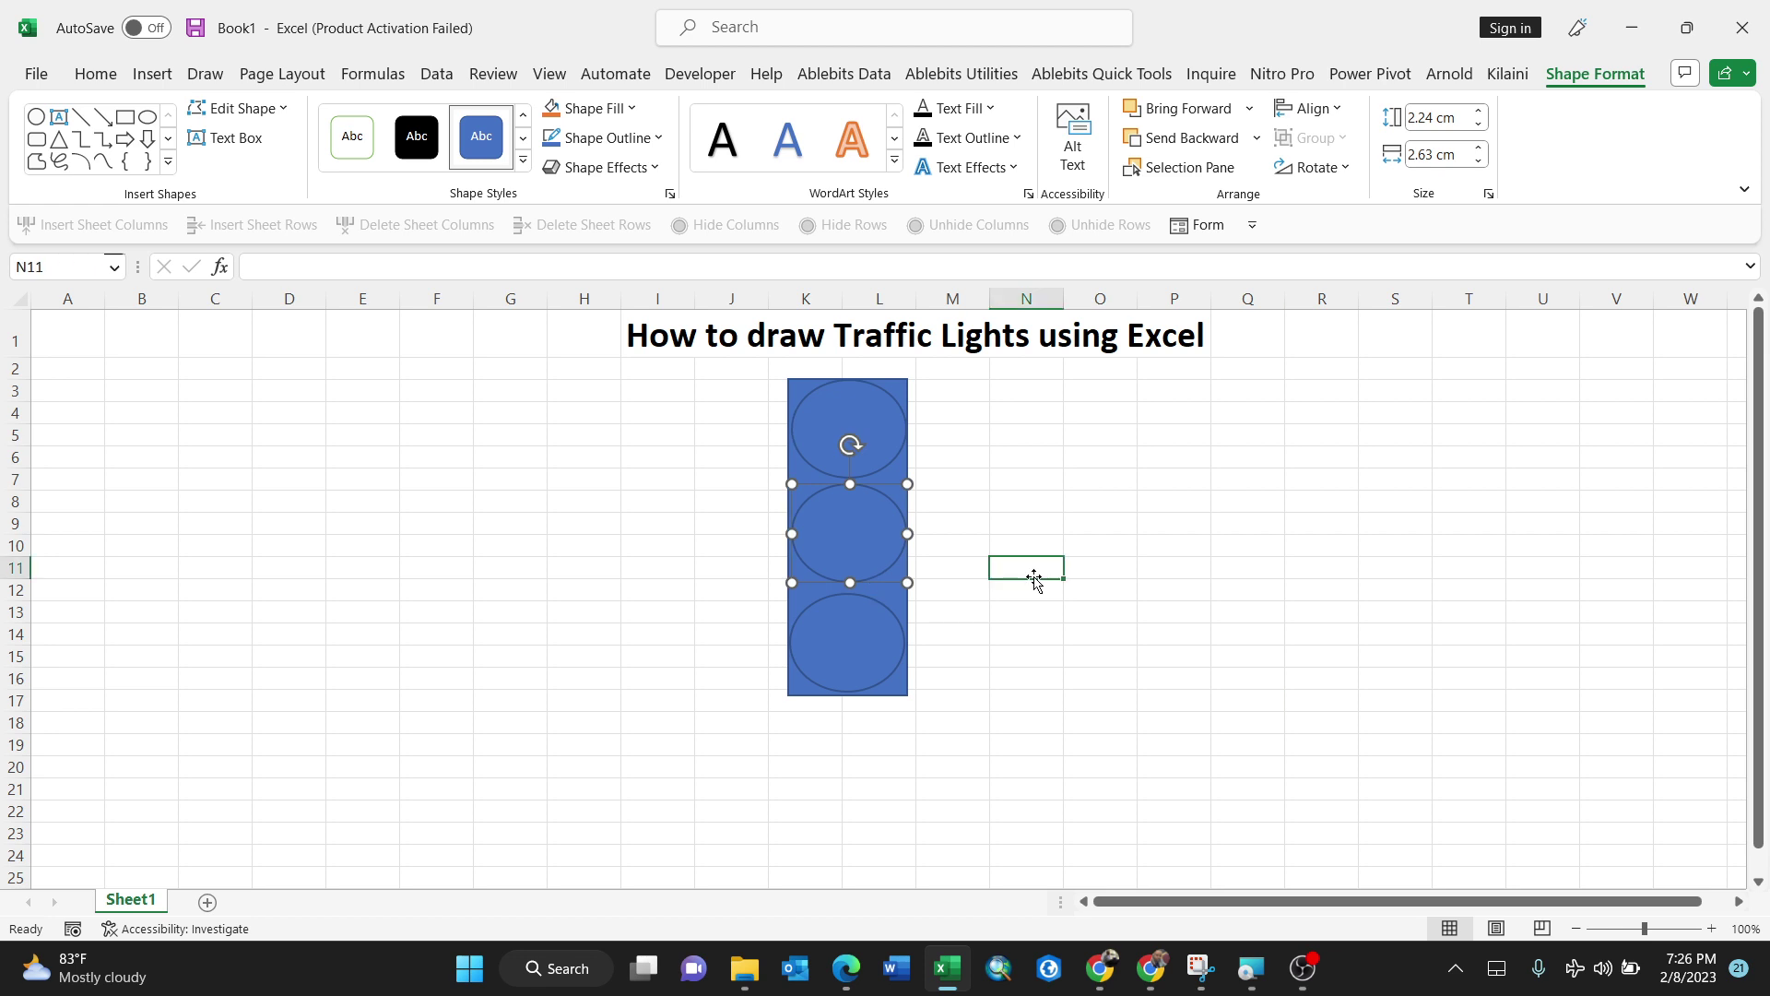
left_click(1073, 485)
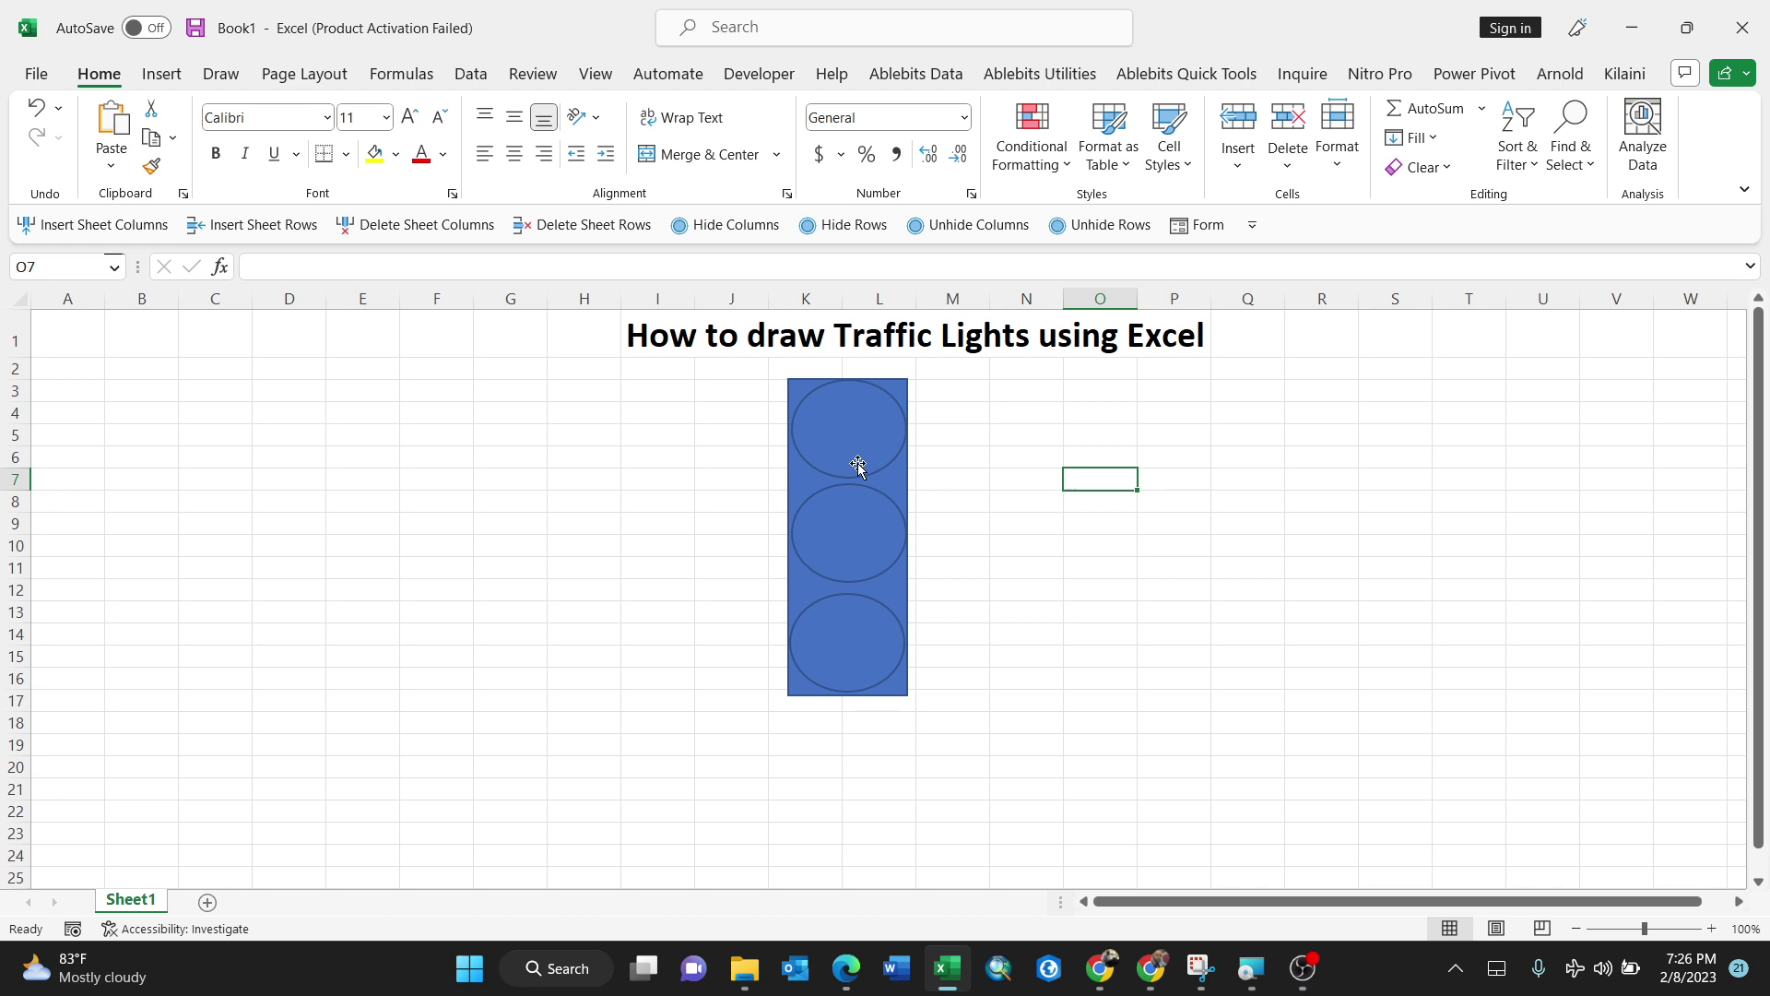
left_click(887, 380)
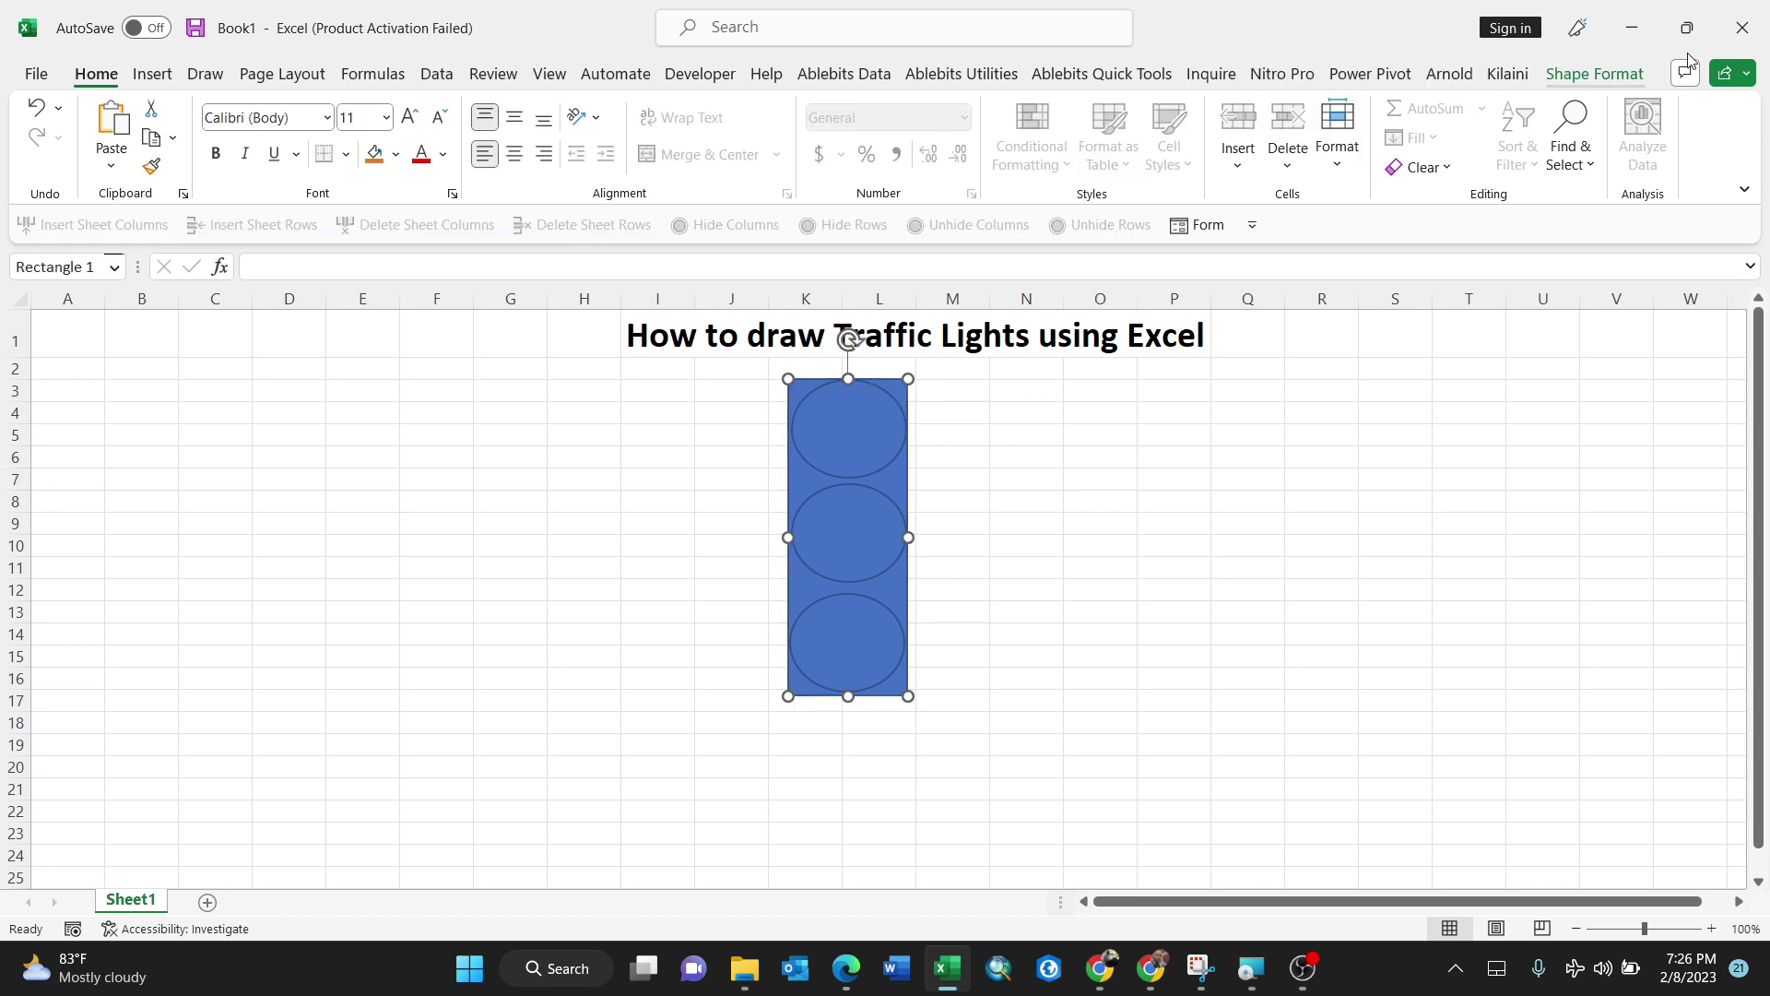
left_click(875, 392)
right_click(875, 392)
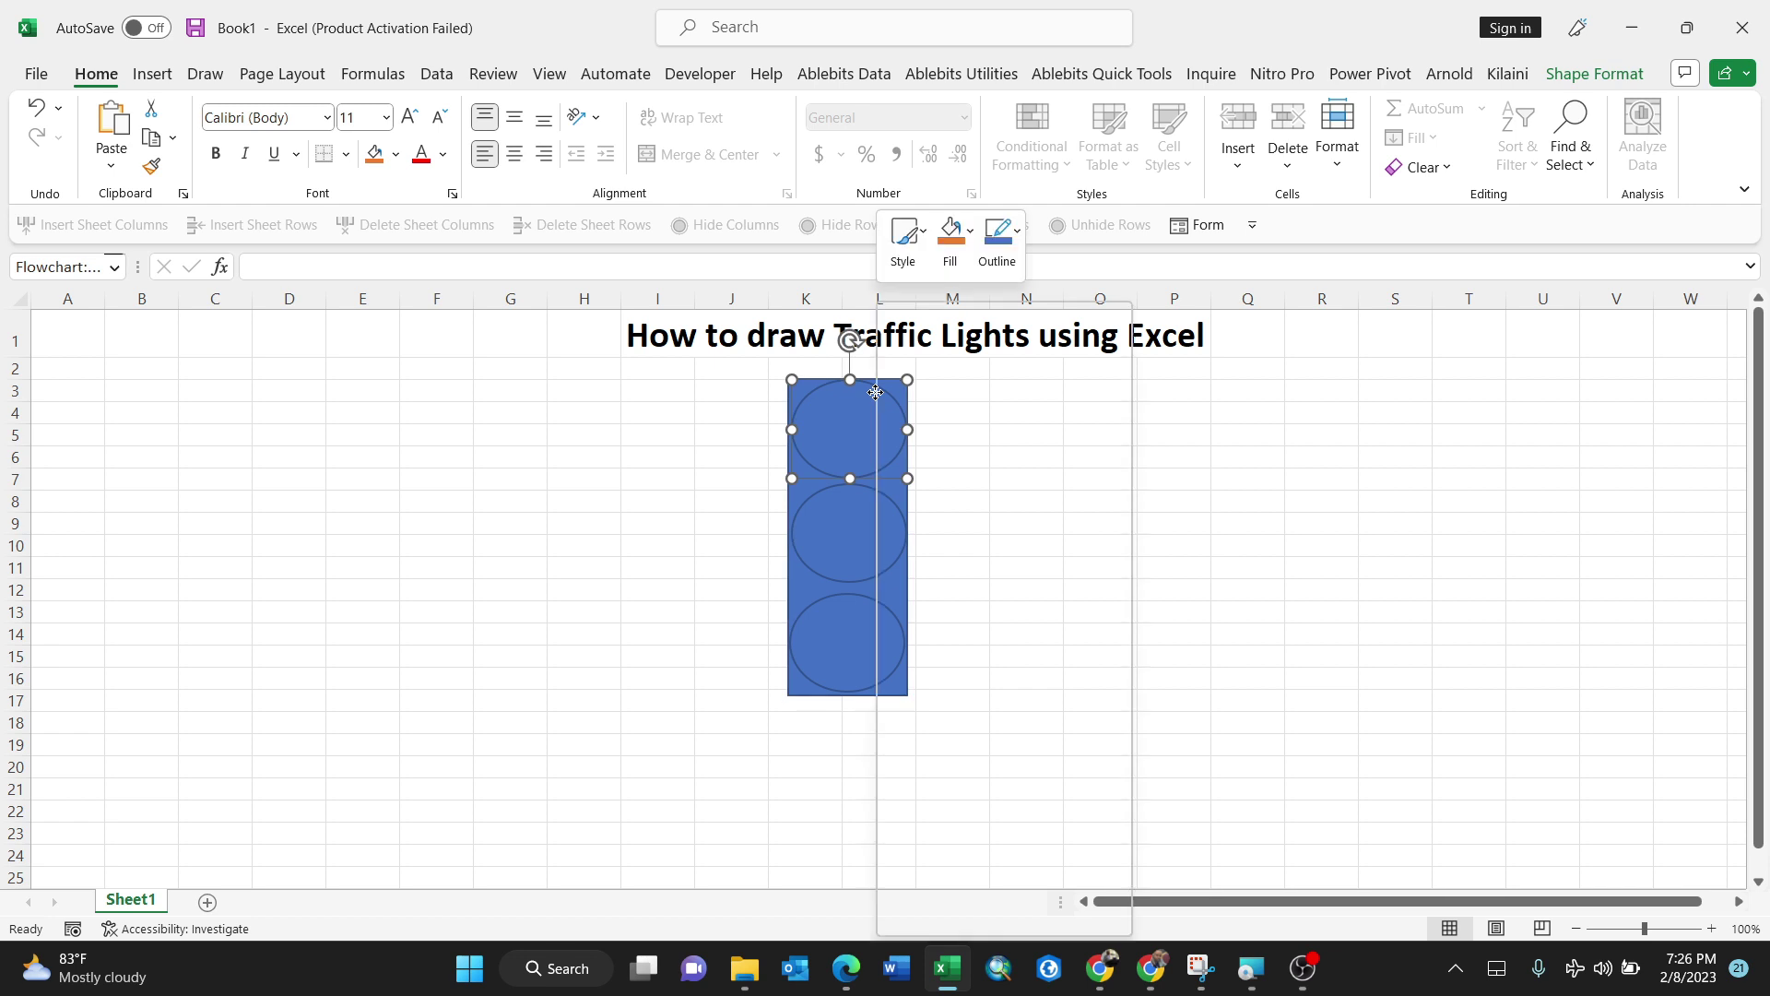
left_click(838, 423)
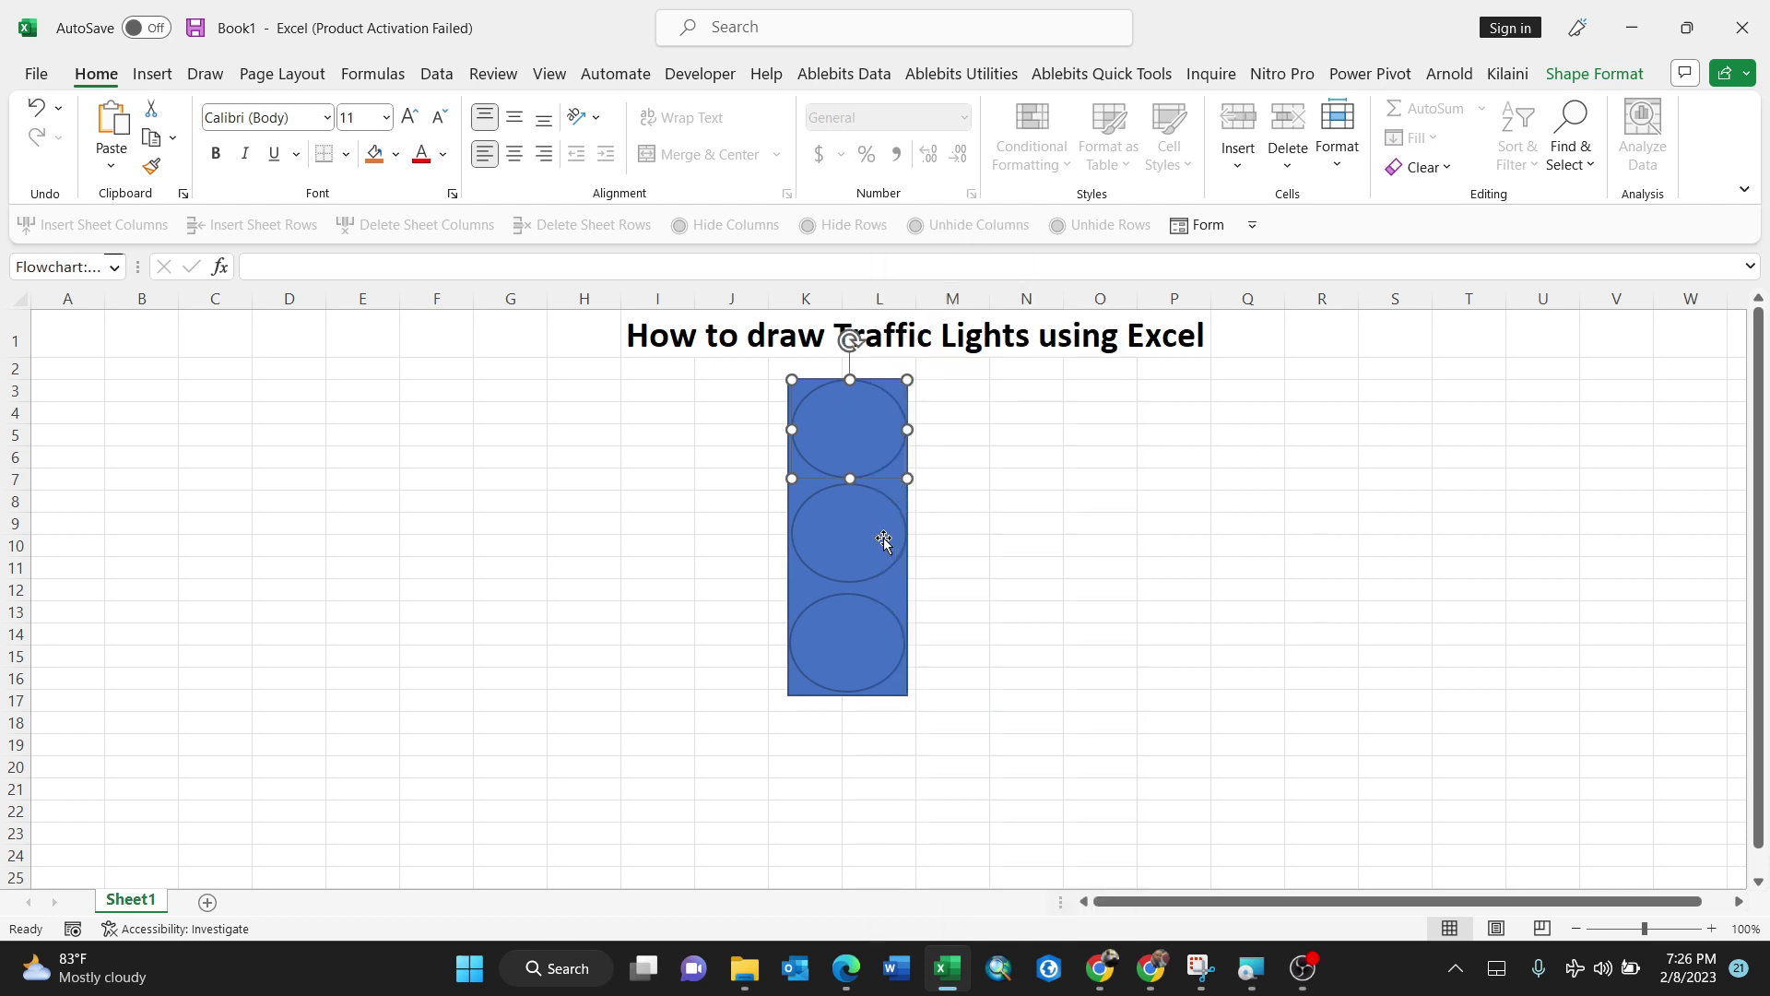
Step: Set the rectangle behind the circles to No Fill
left_click(785, 595)
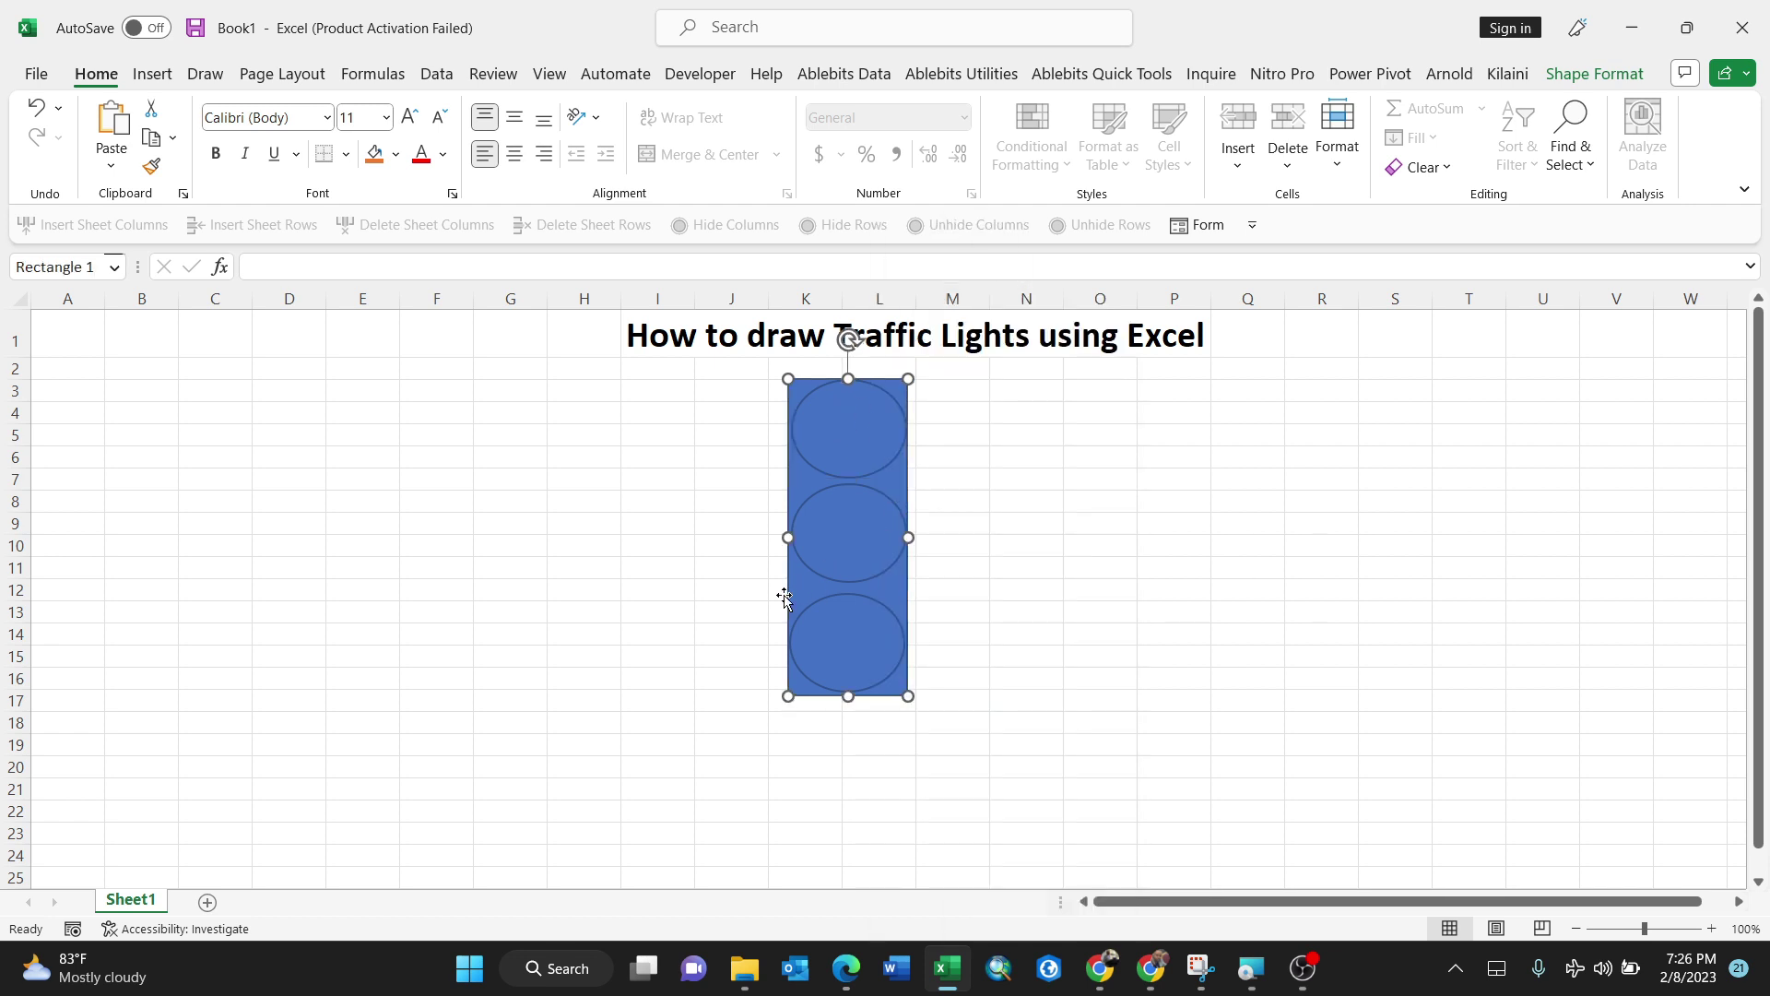
left_click(1584, 77)
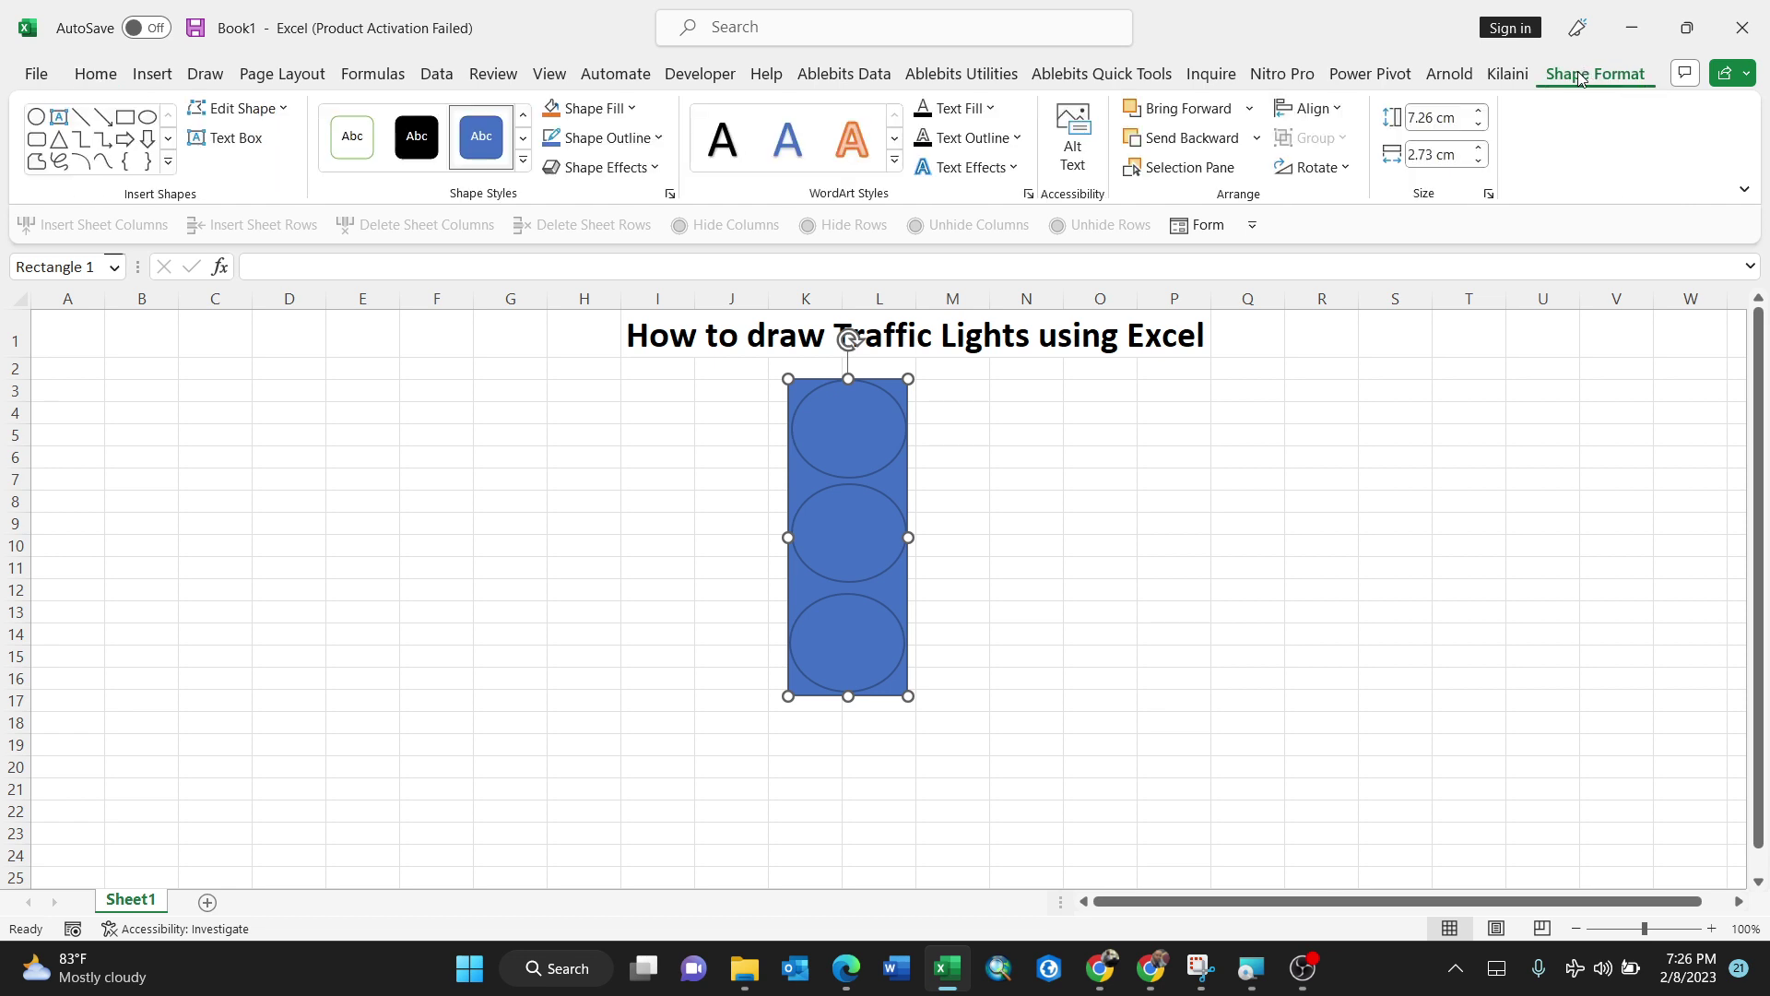
left_click(635, 110)
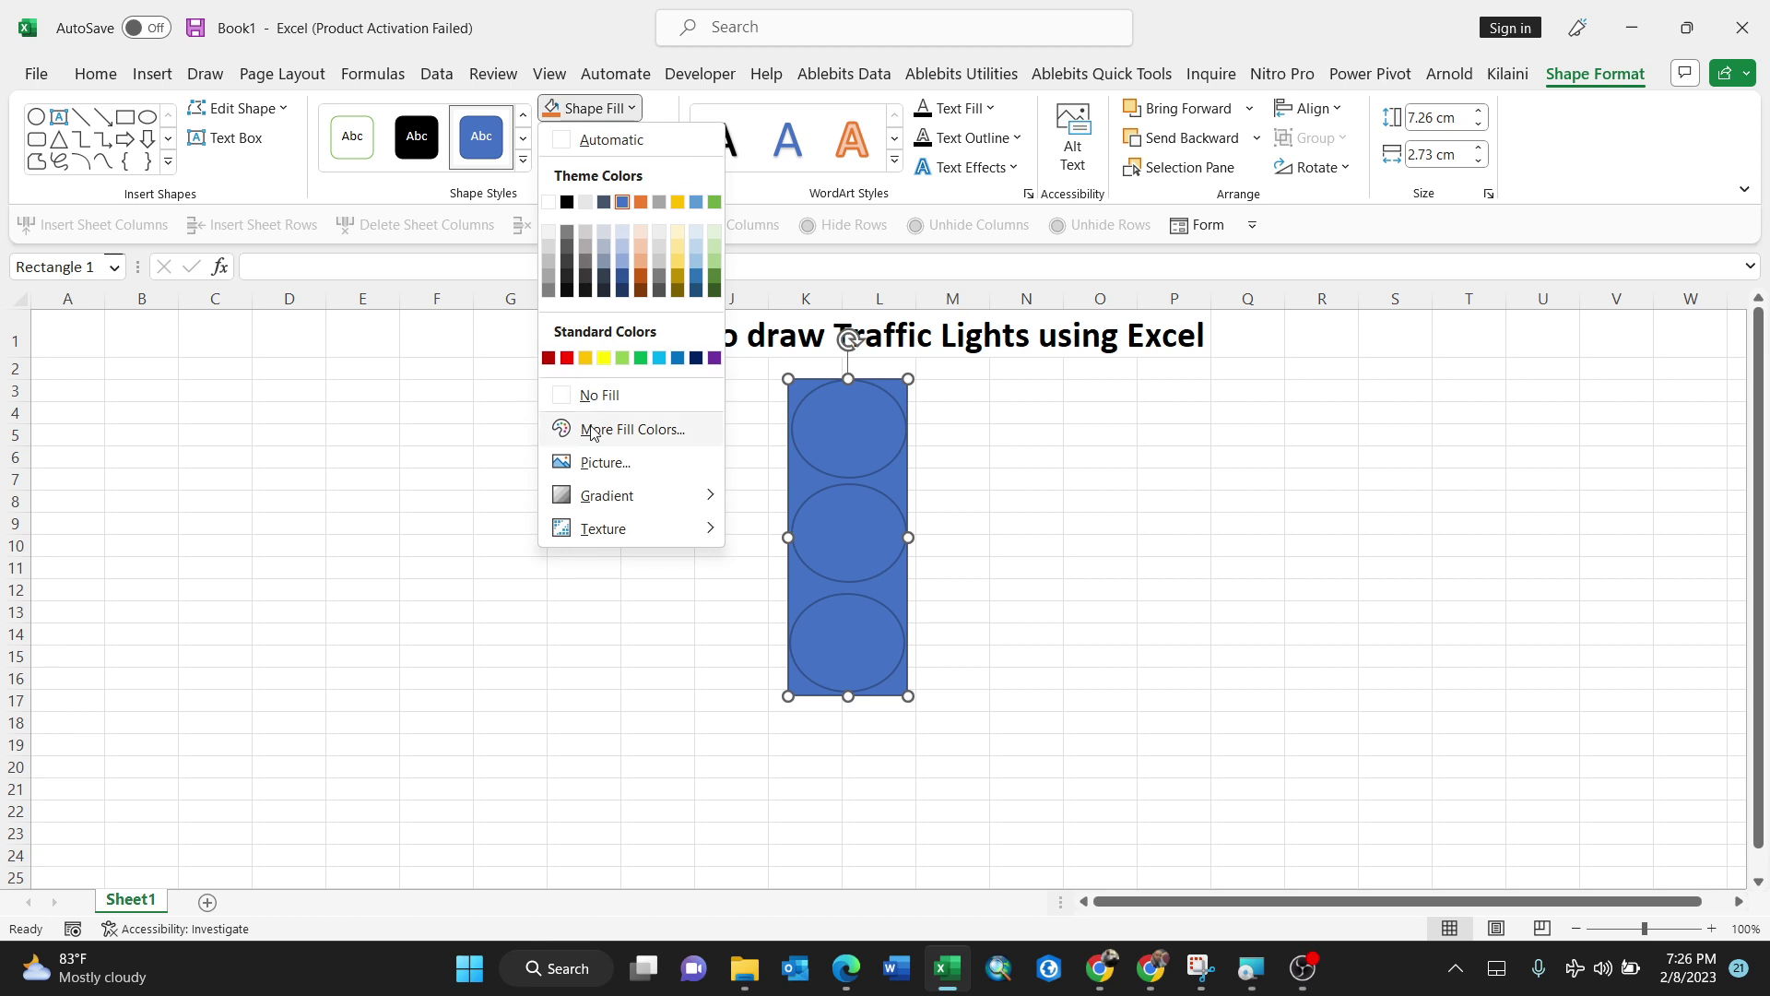
left_click(570, 397)
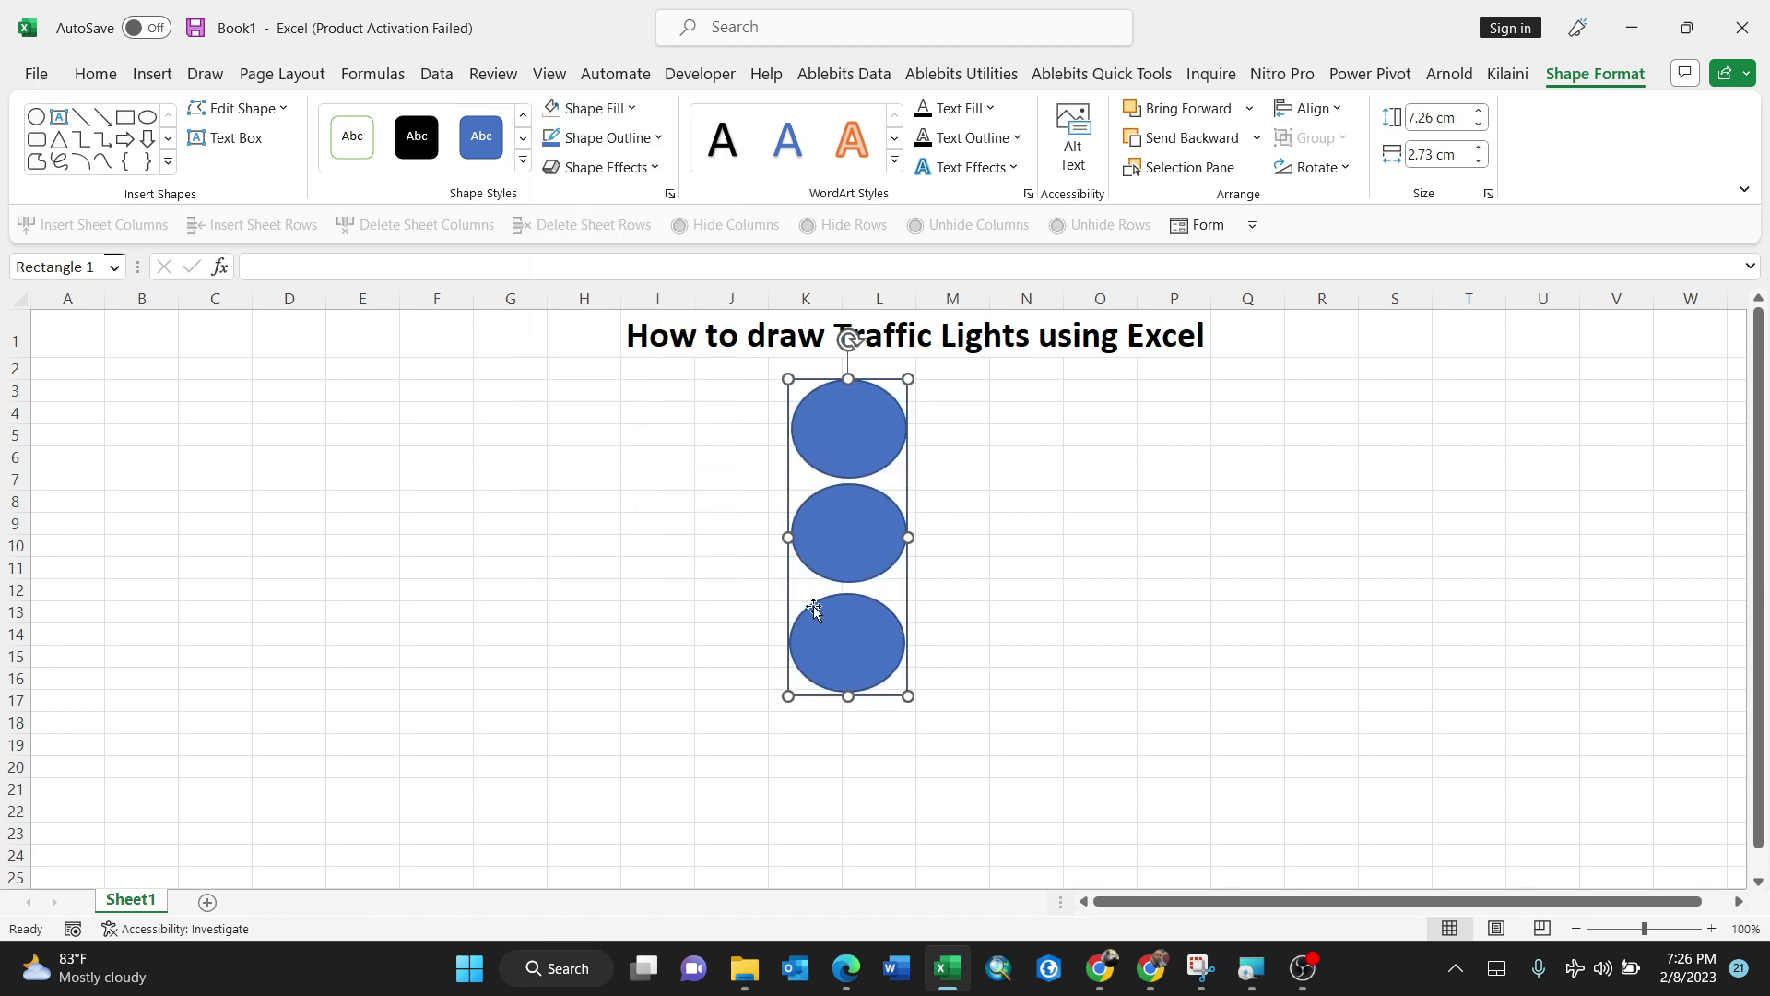
Step: Fill the top circle with standard red and remove its outline
left_click(866, 472)
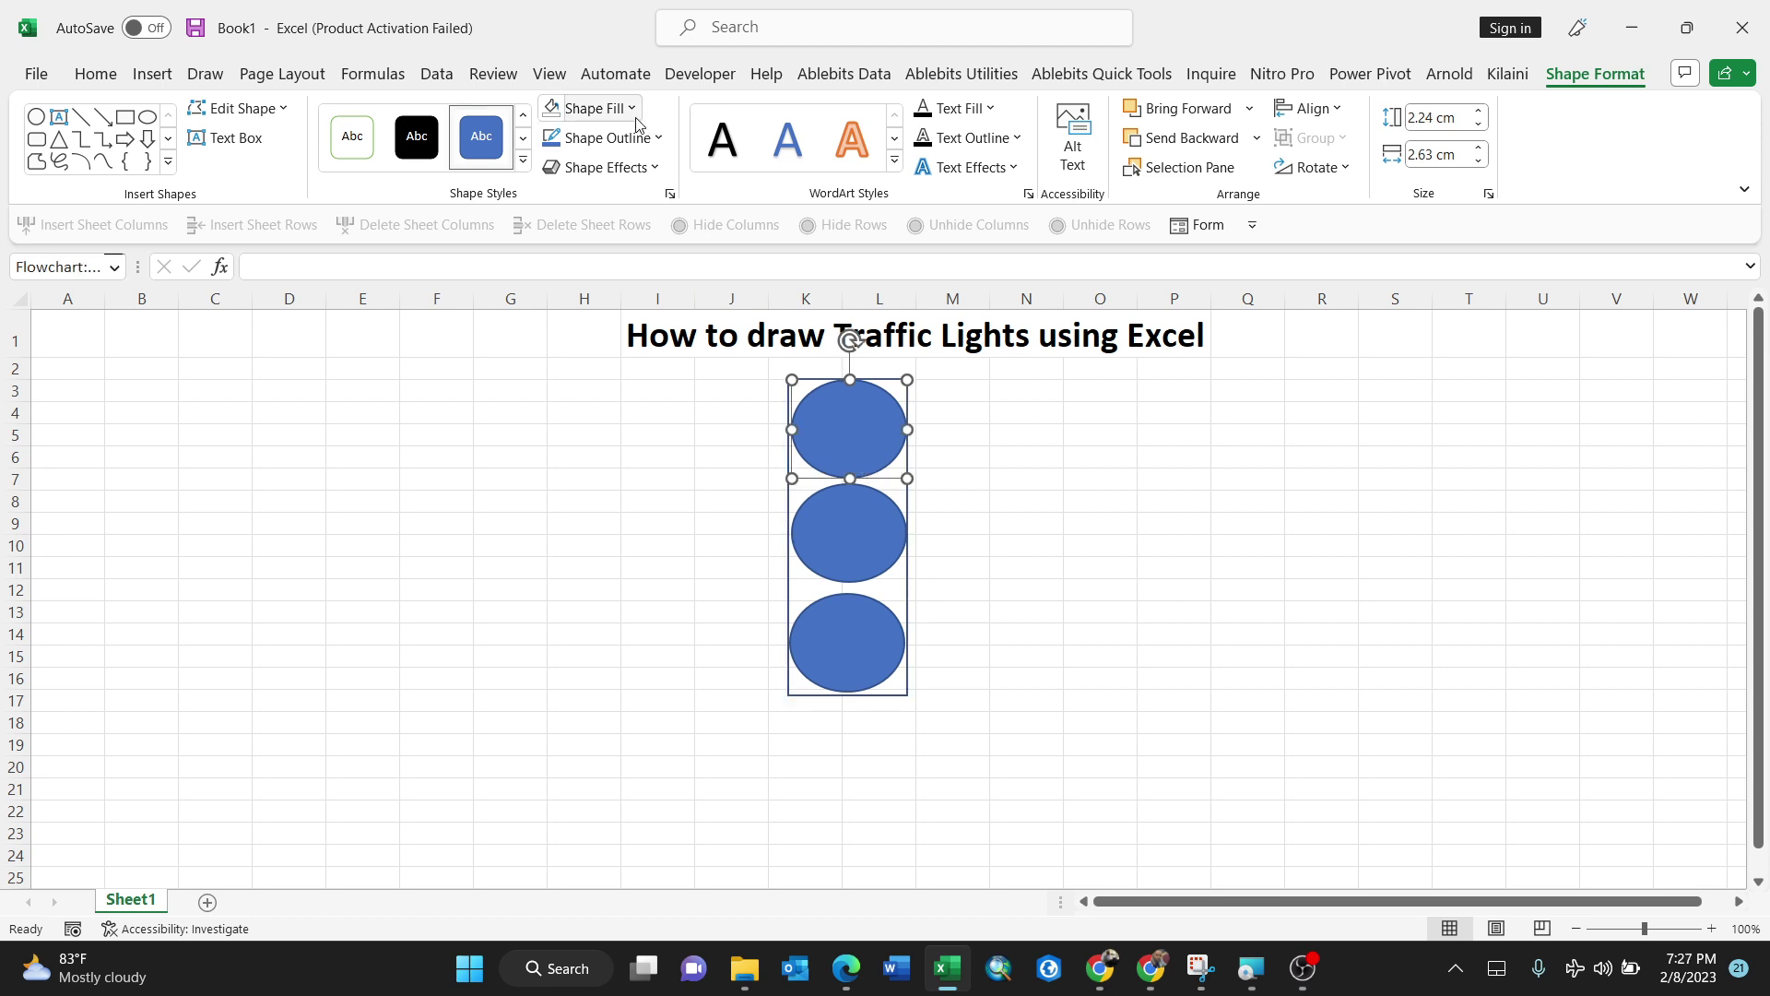
left_click(595, 108)
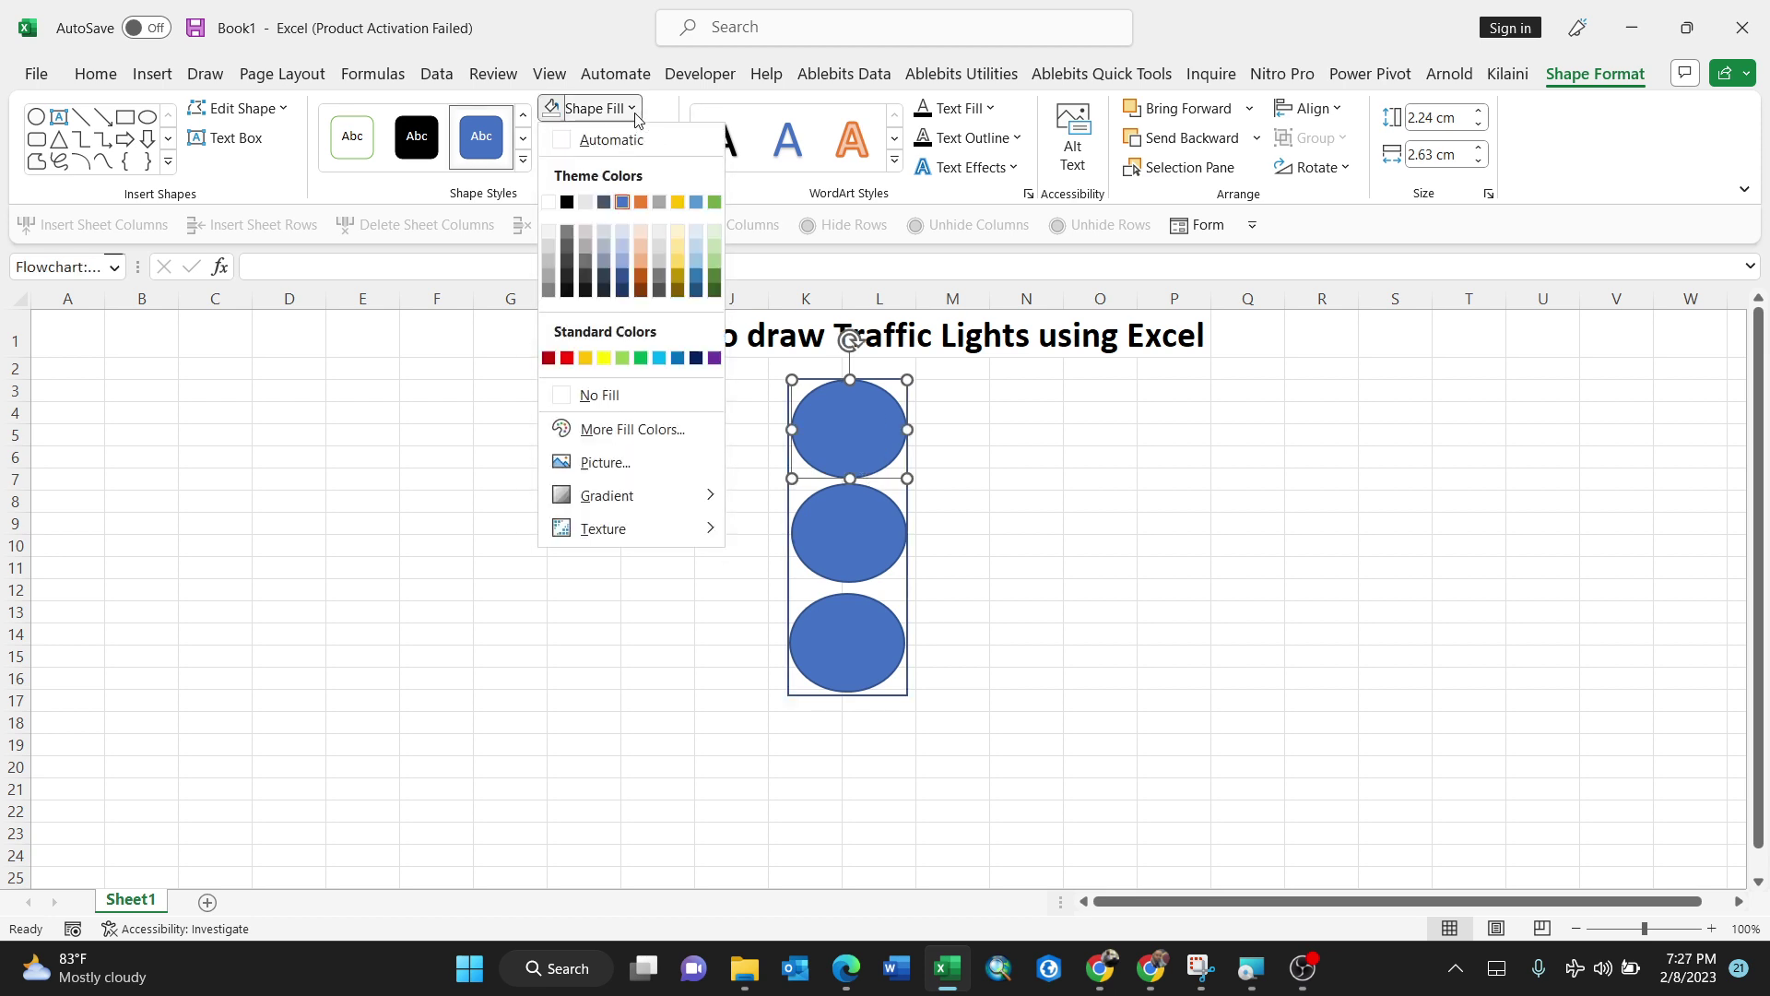
left_click(567, 359)
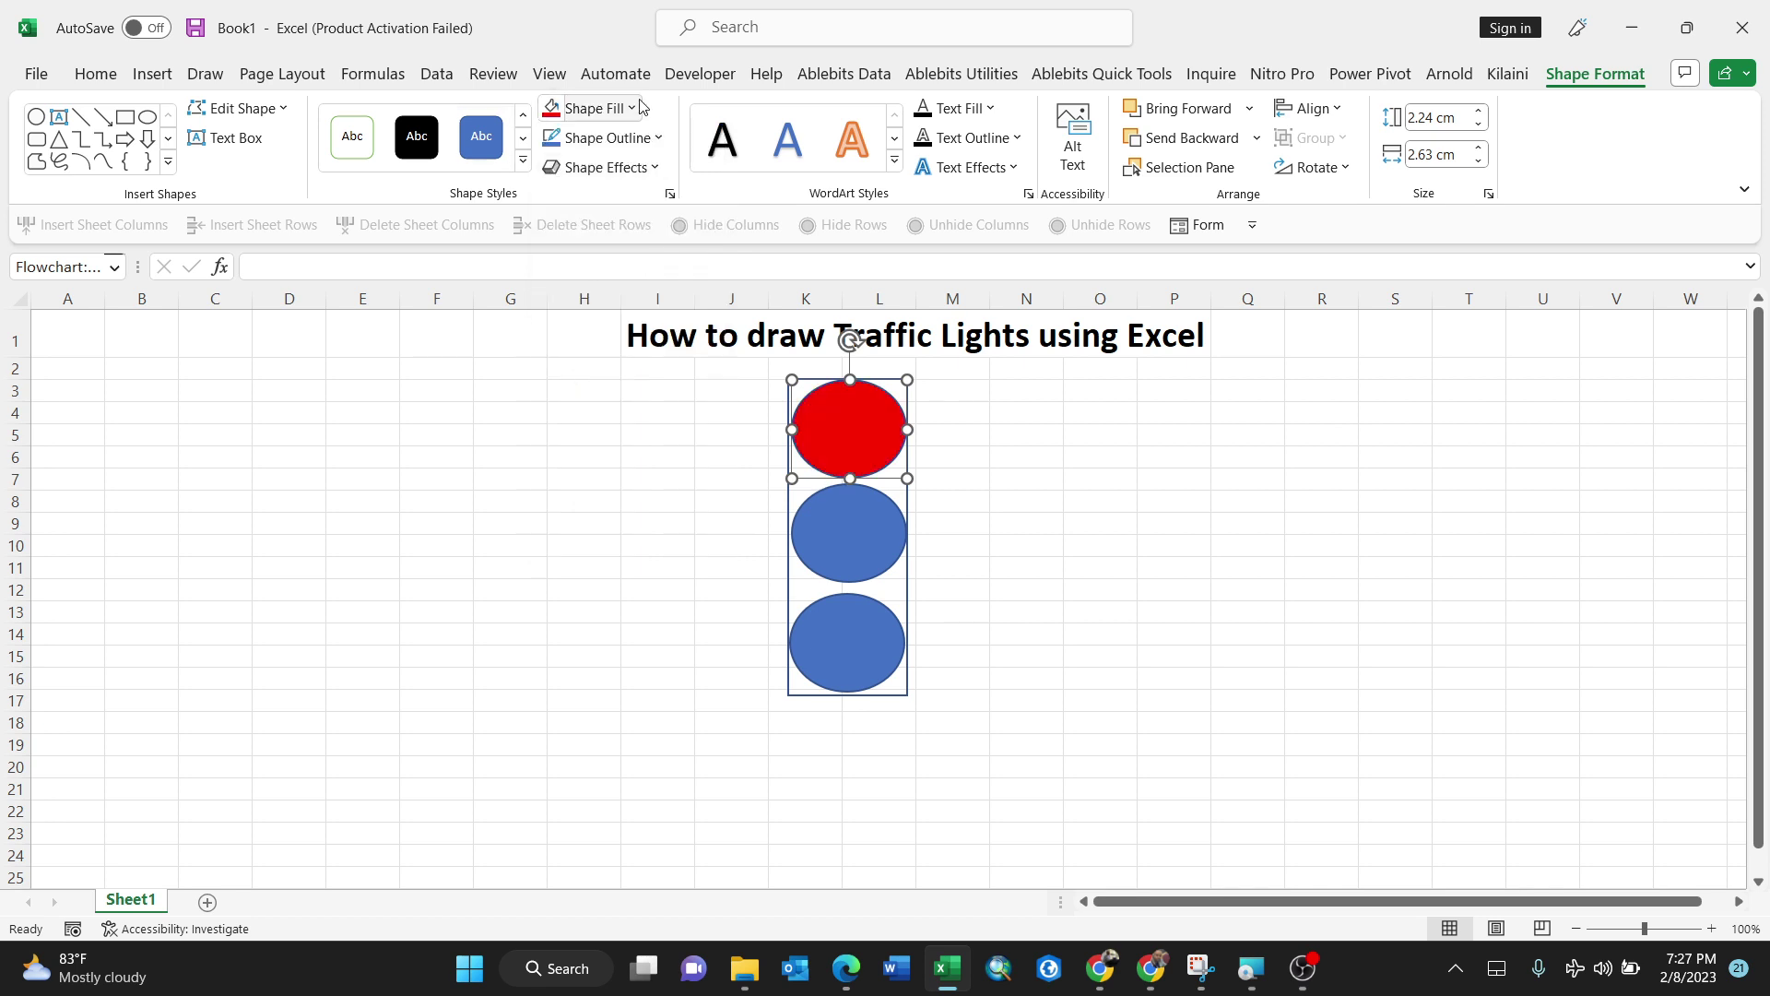
left_click(661, 139)
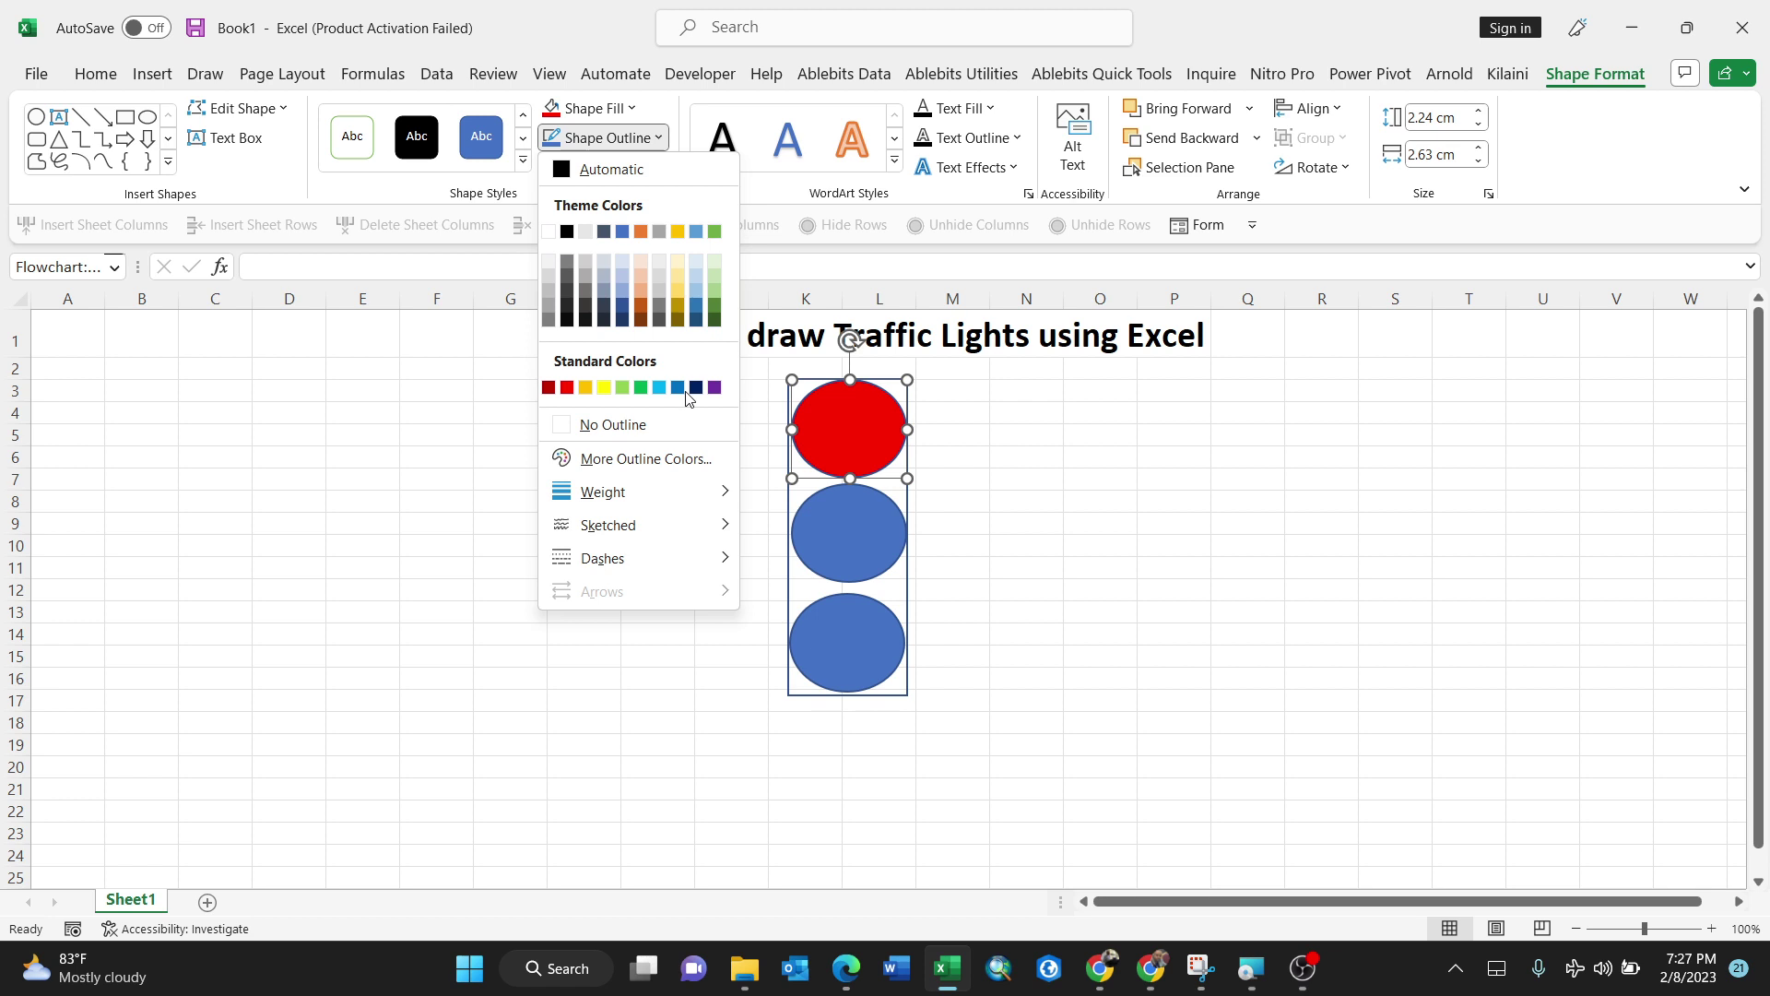
left_click(667, 432)
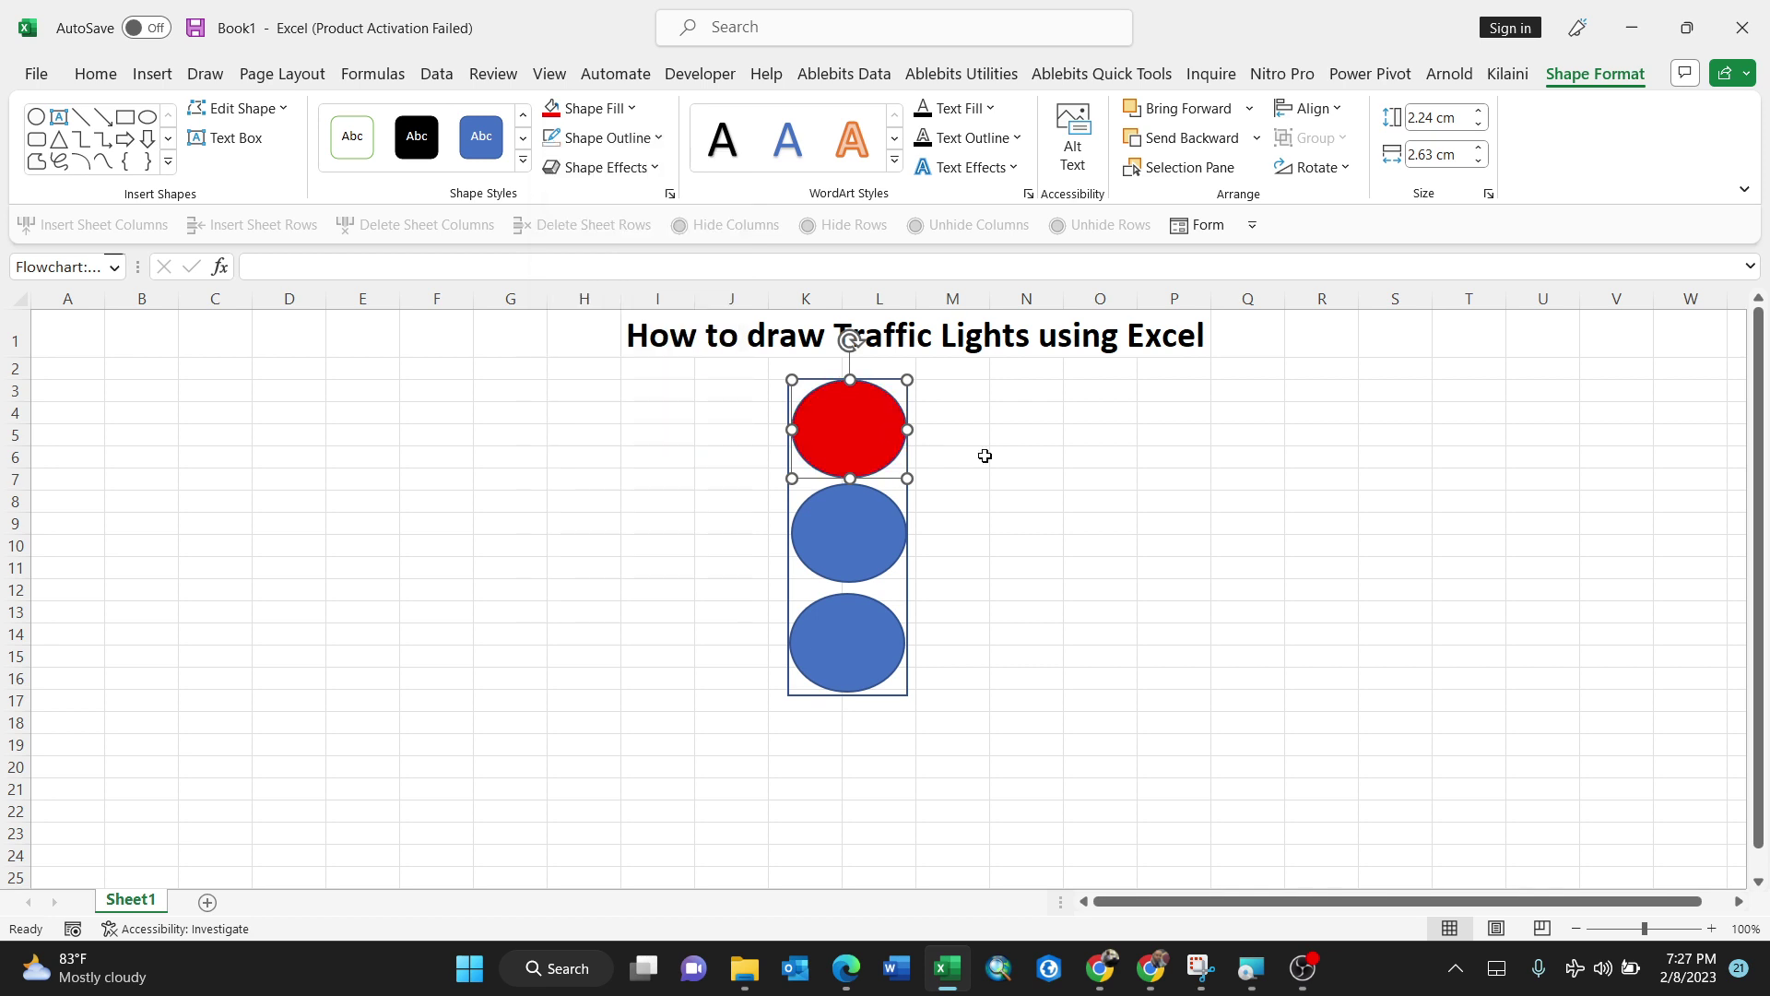
left_click(1081, 459)
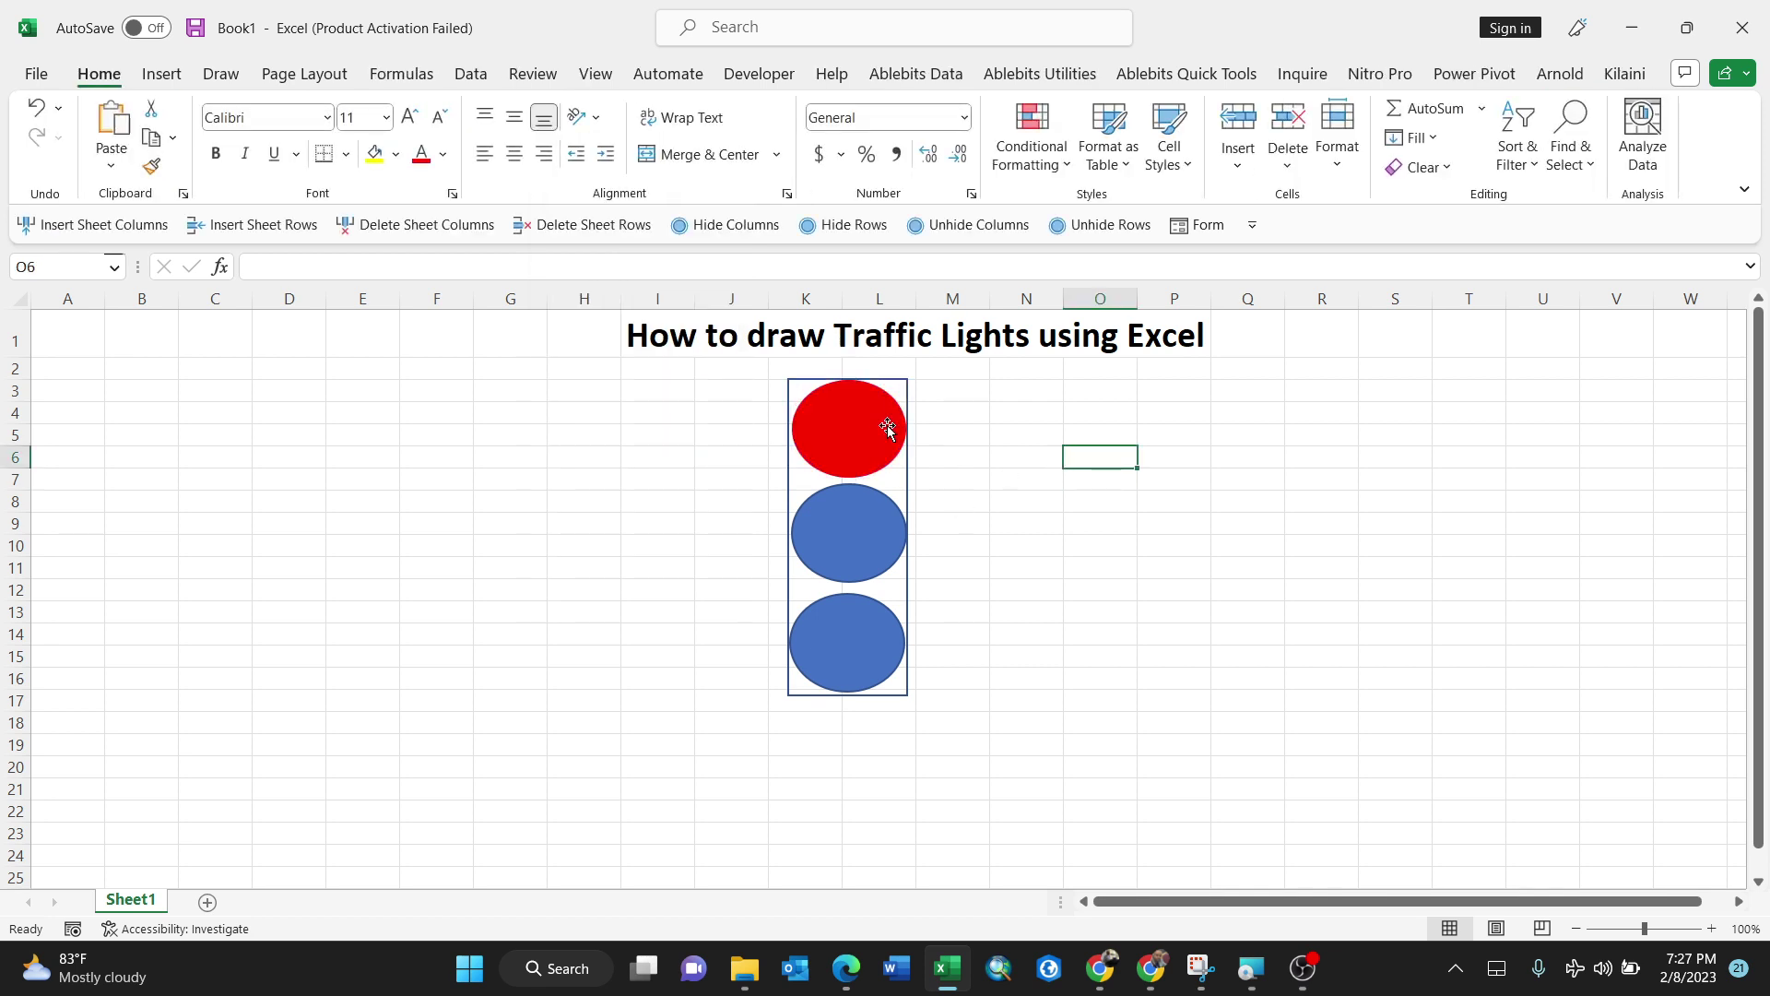
Step: Fill the middle circle with the standard orange (amber) color
left_click(856, 494)
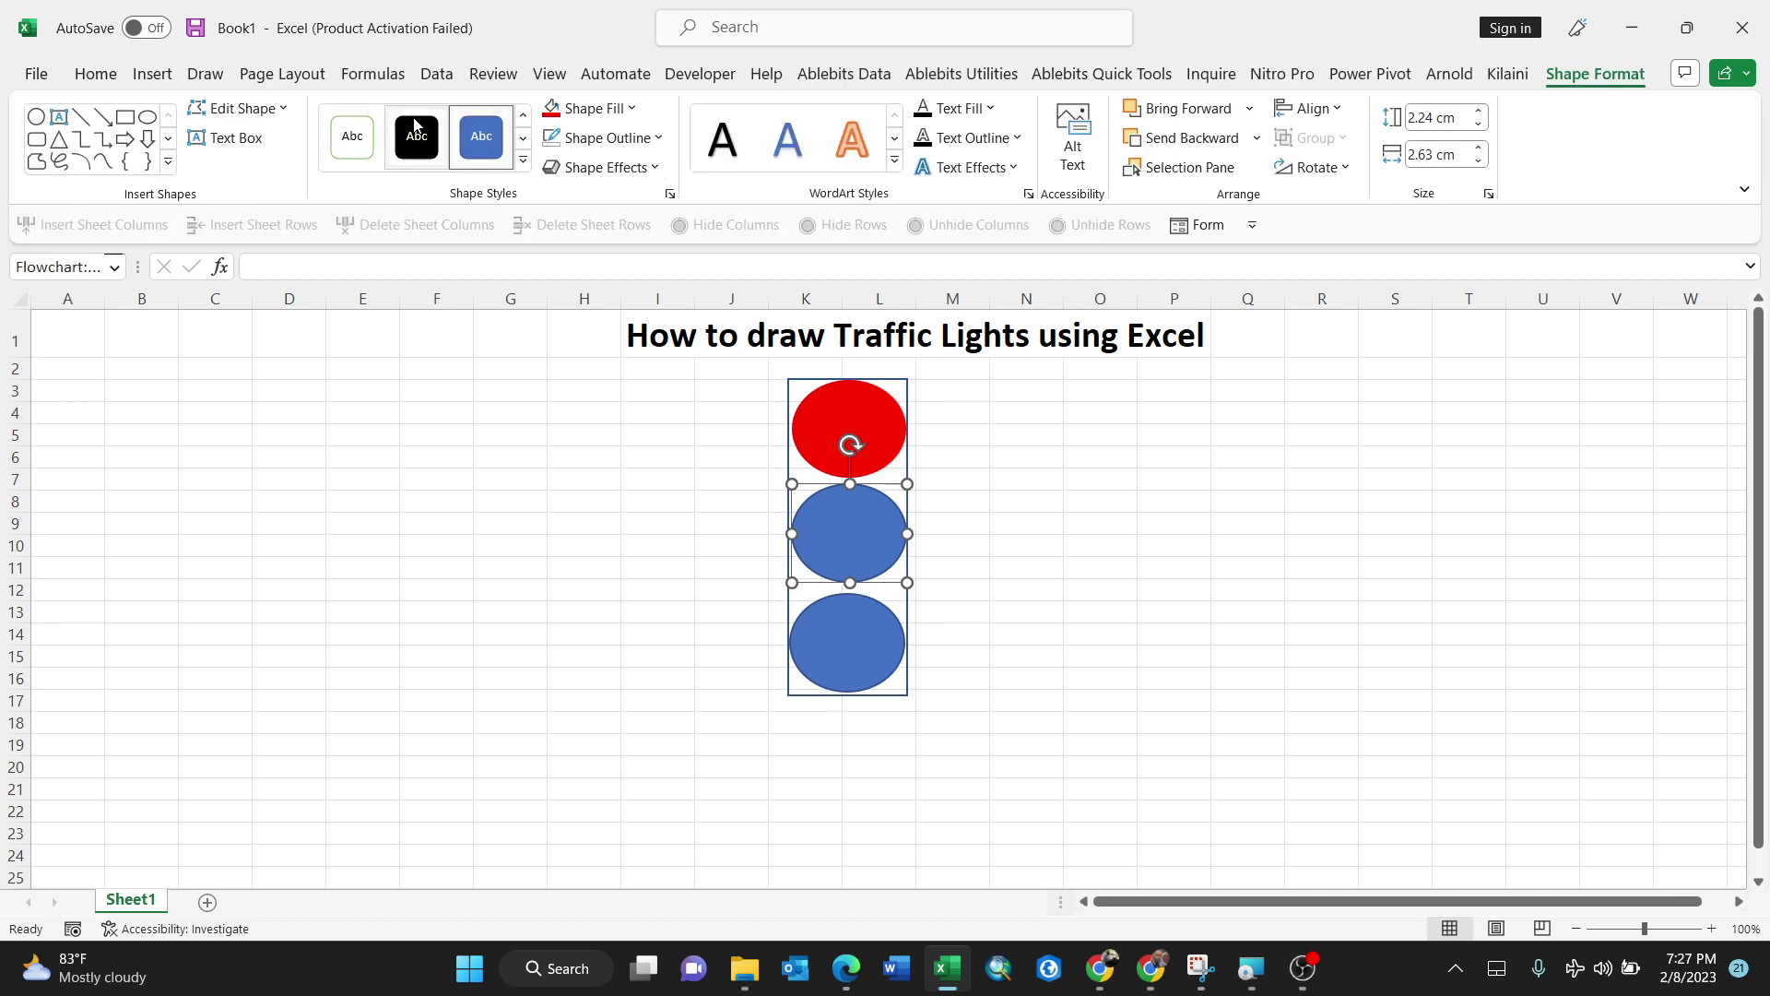
left_click(633, 109)
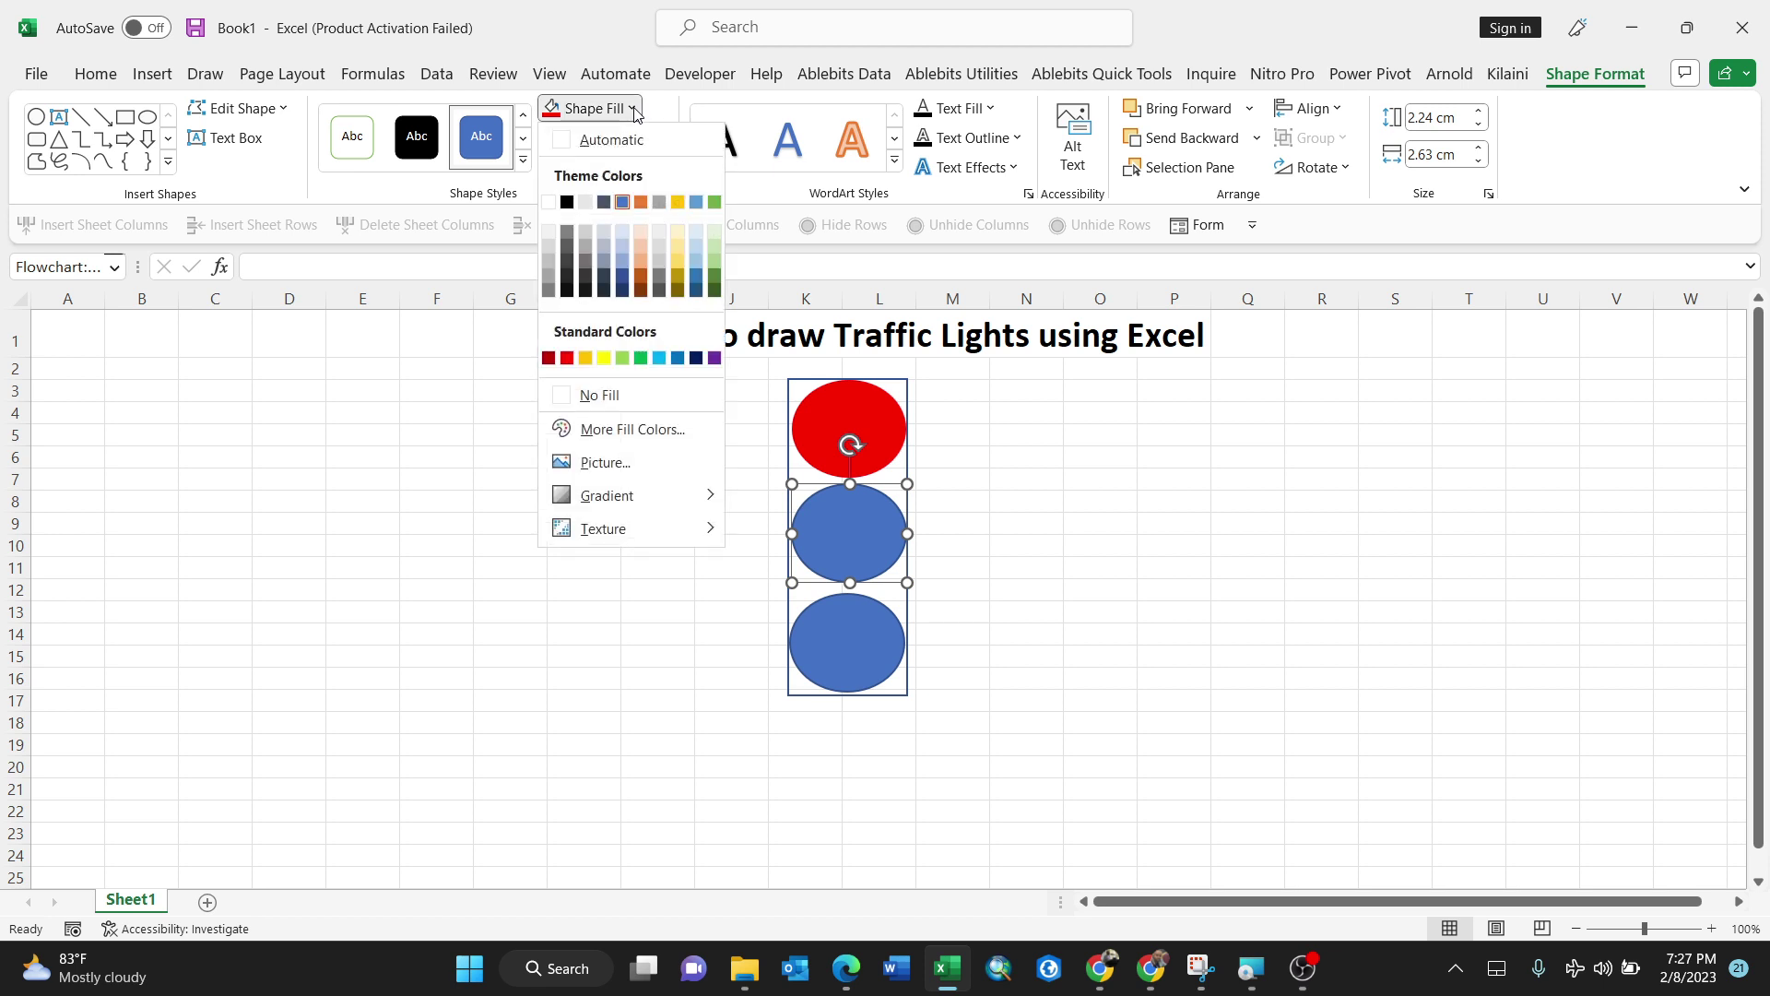
left_click(584, 359)
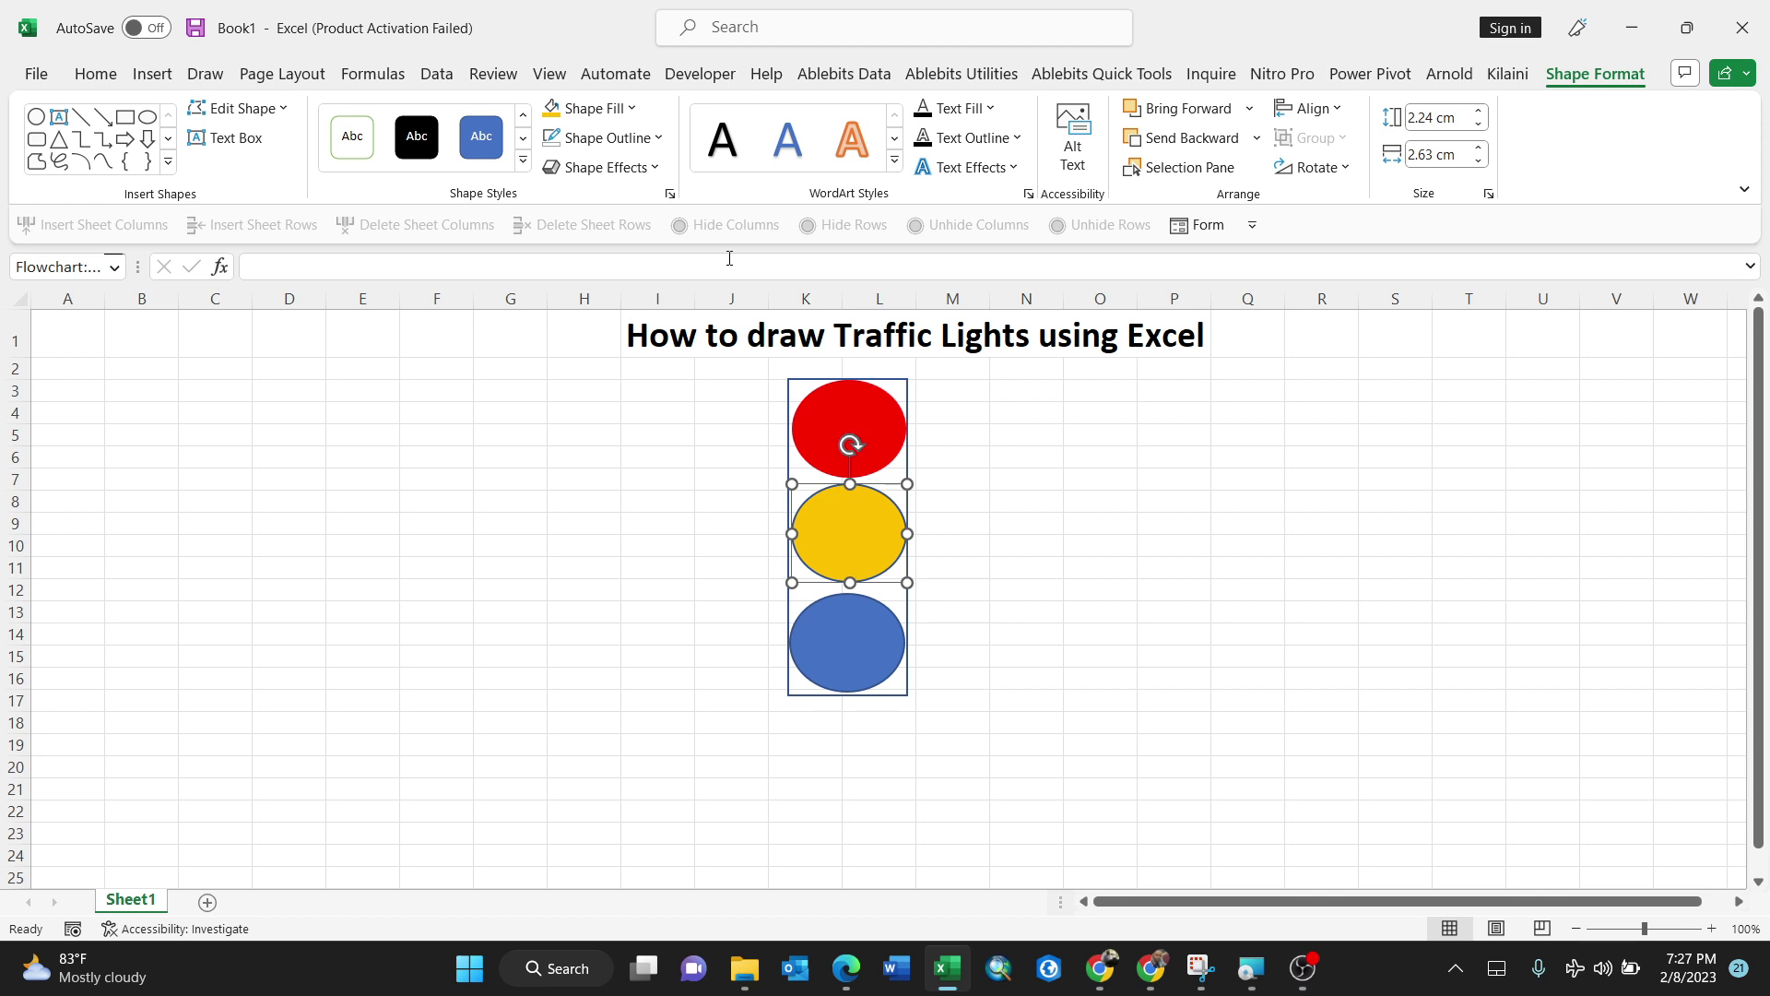
Step: Remove the outline from the middle amber circle
left_click(658, 140)
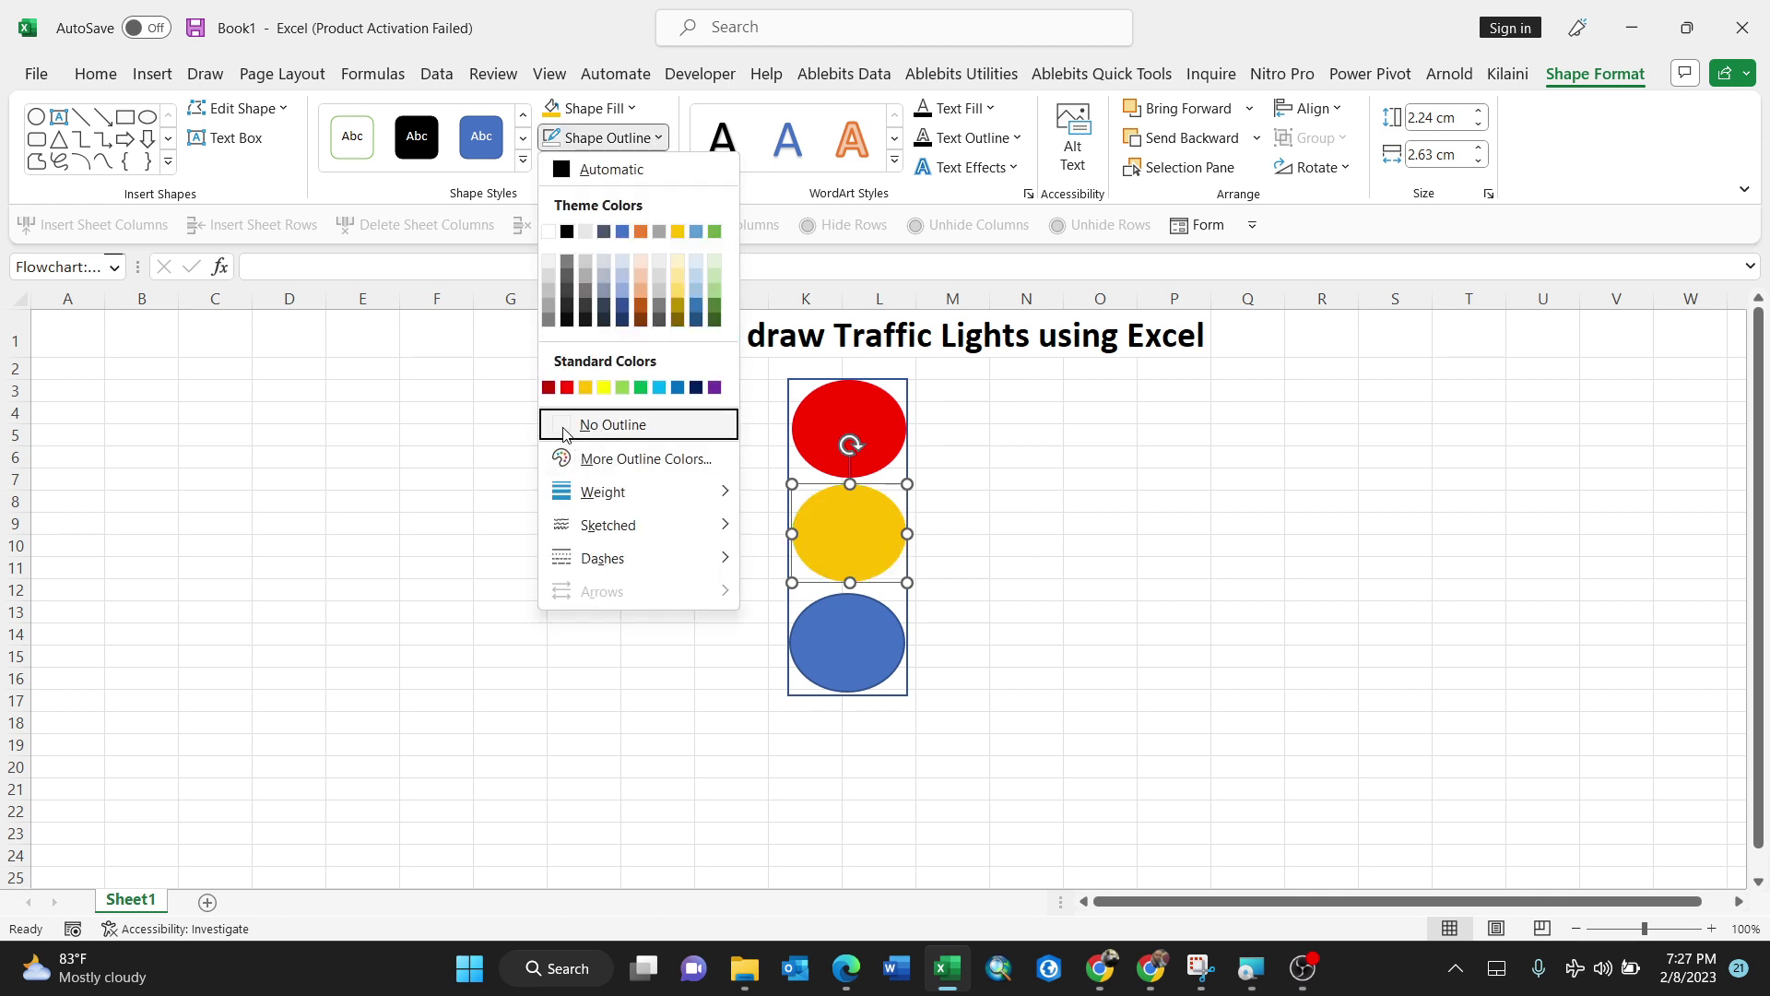
left_click(564, 430)
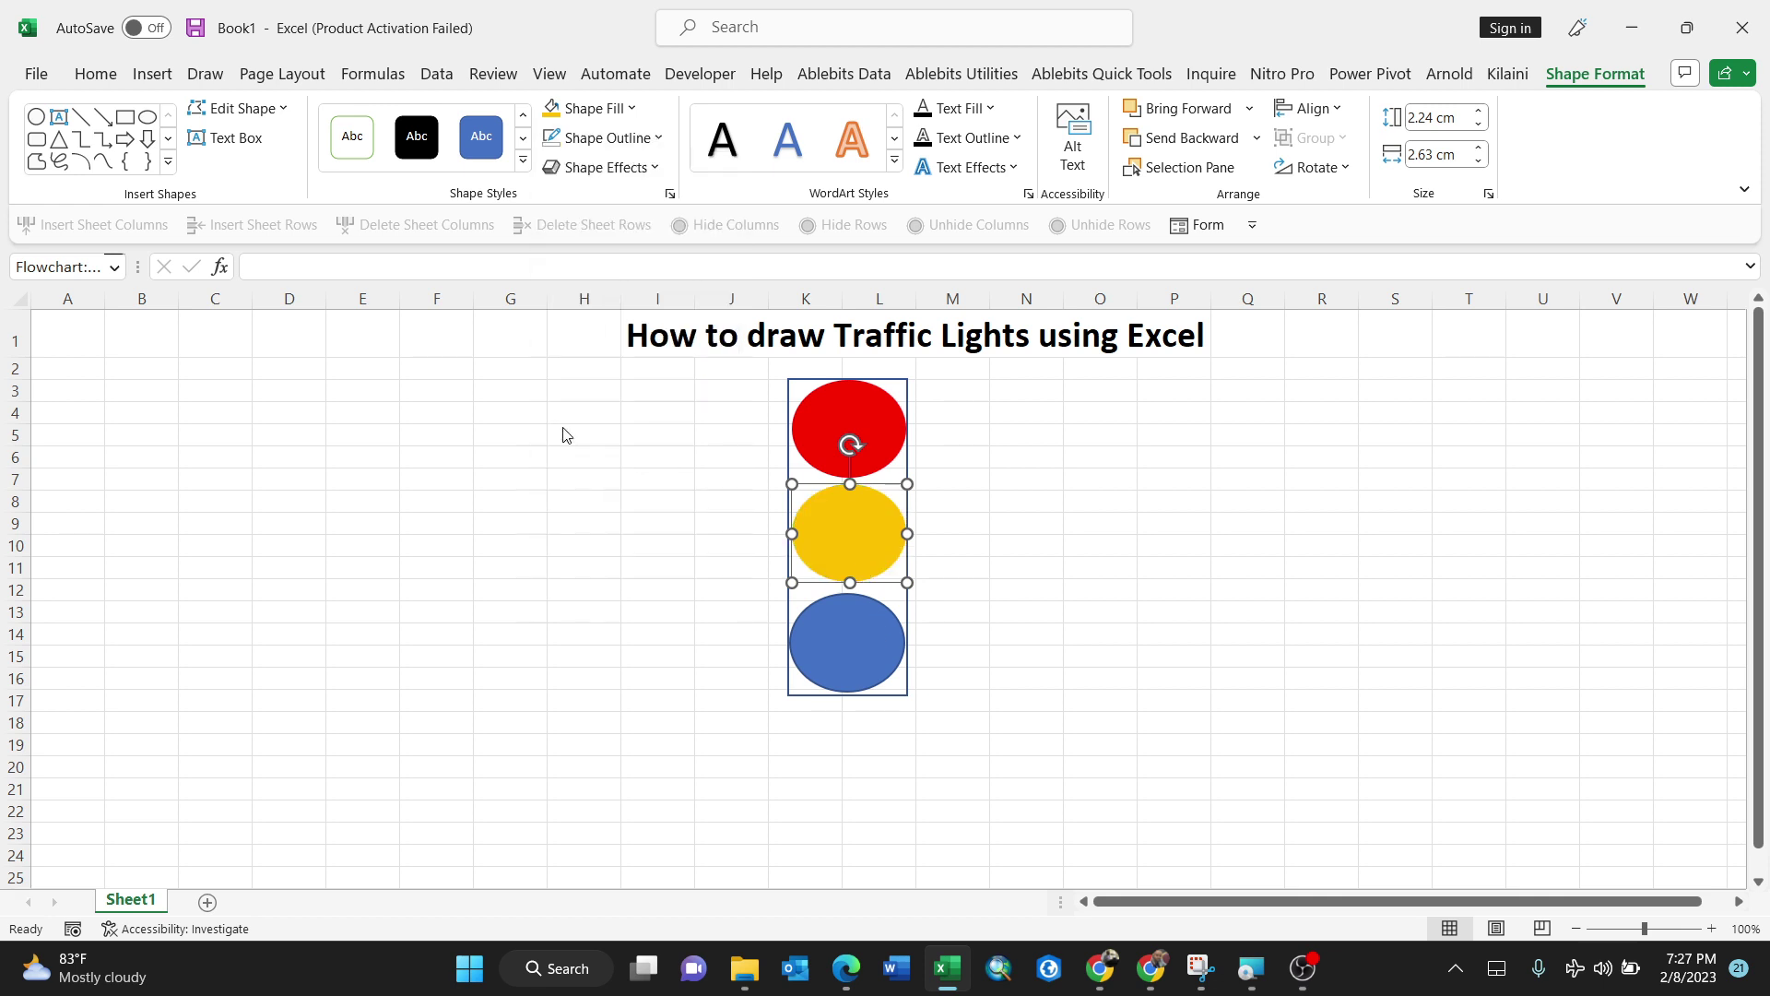
Step: Fill the bottom circle with standard green and remove its outline
left_click(891, 621)
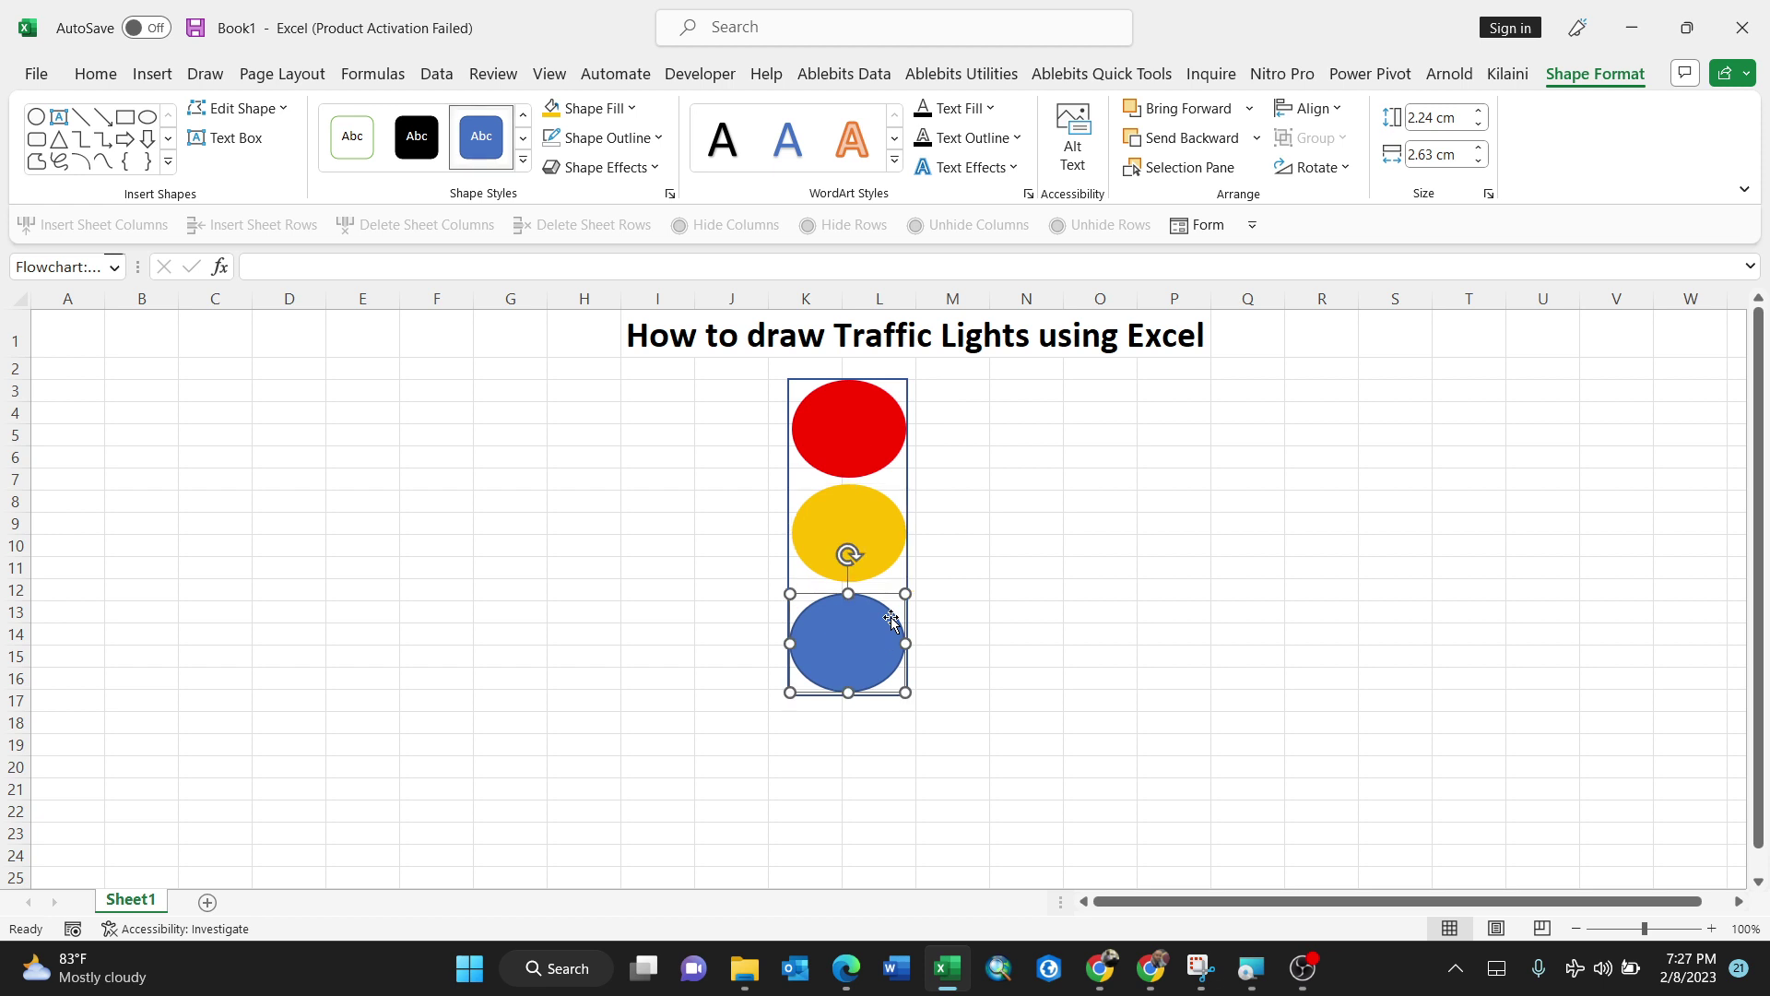
left_click(633, 108)
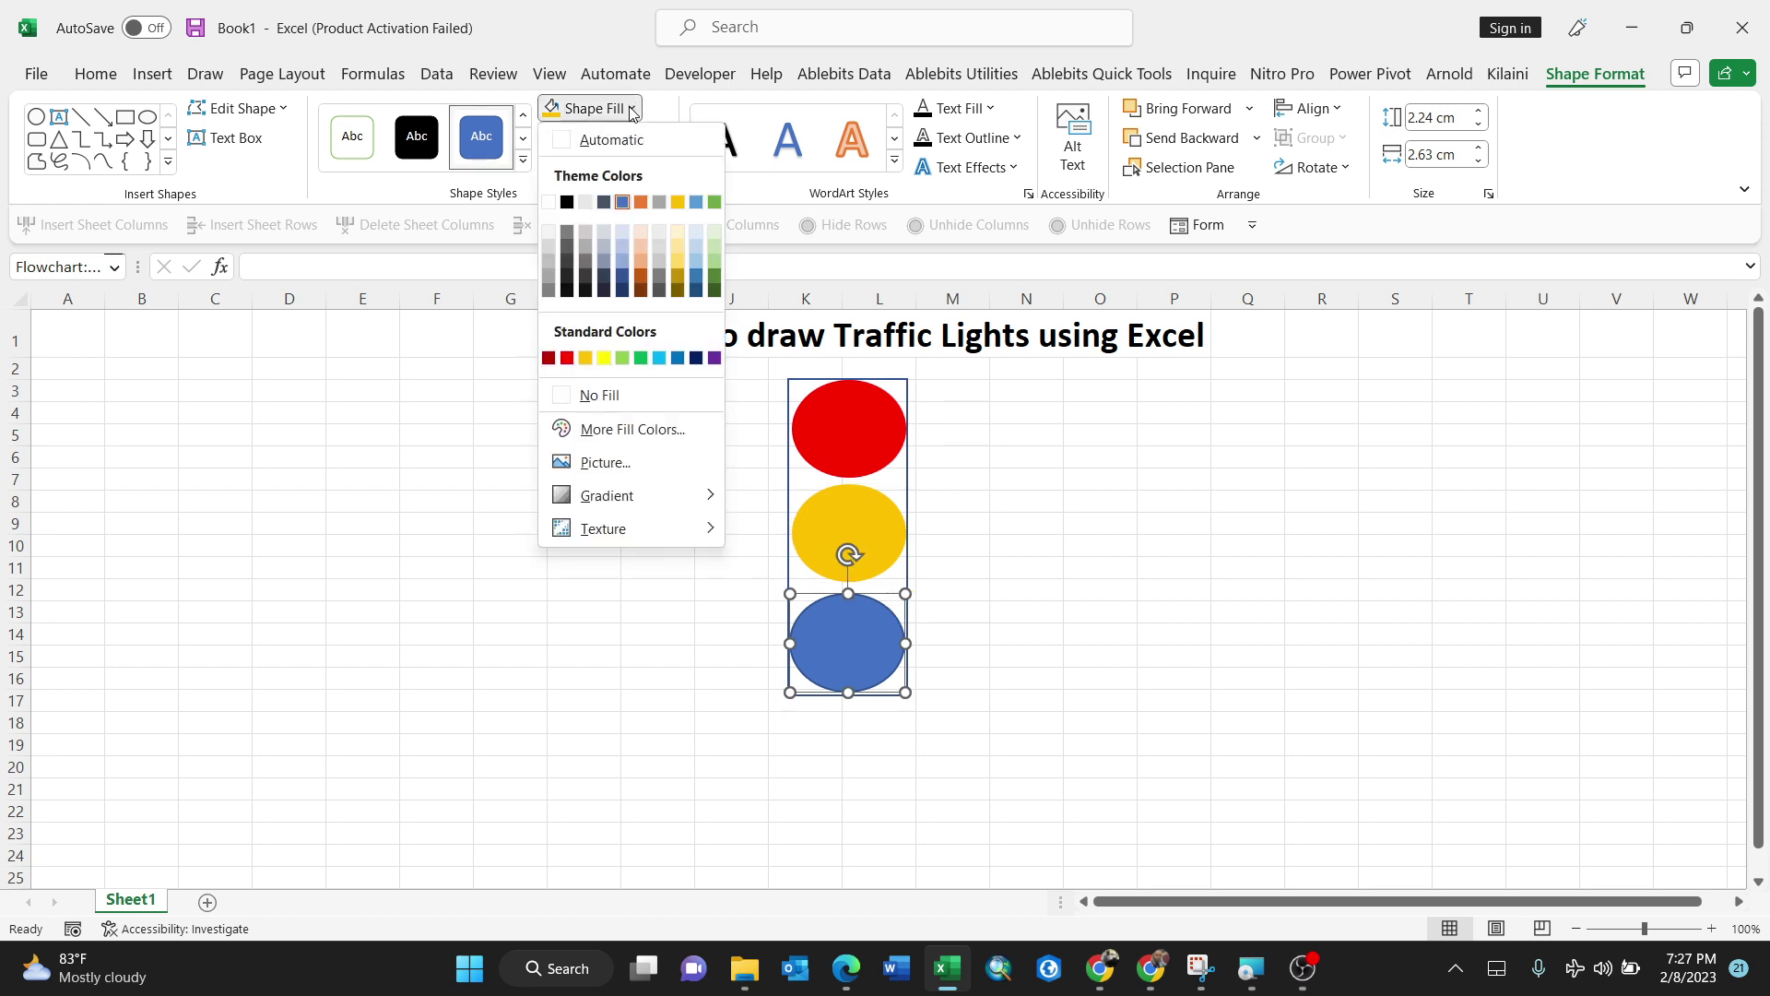
left_click(640, 359)
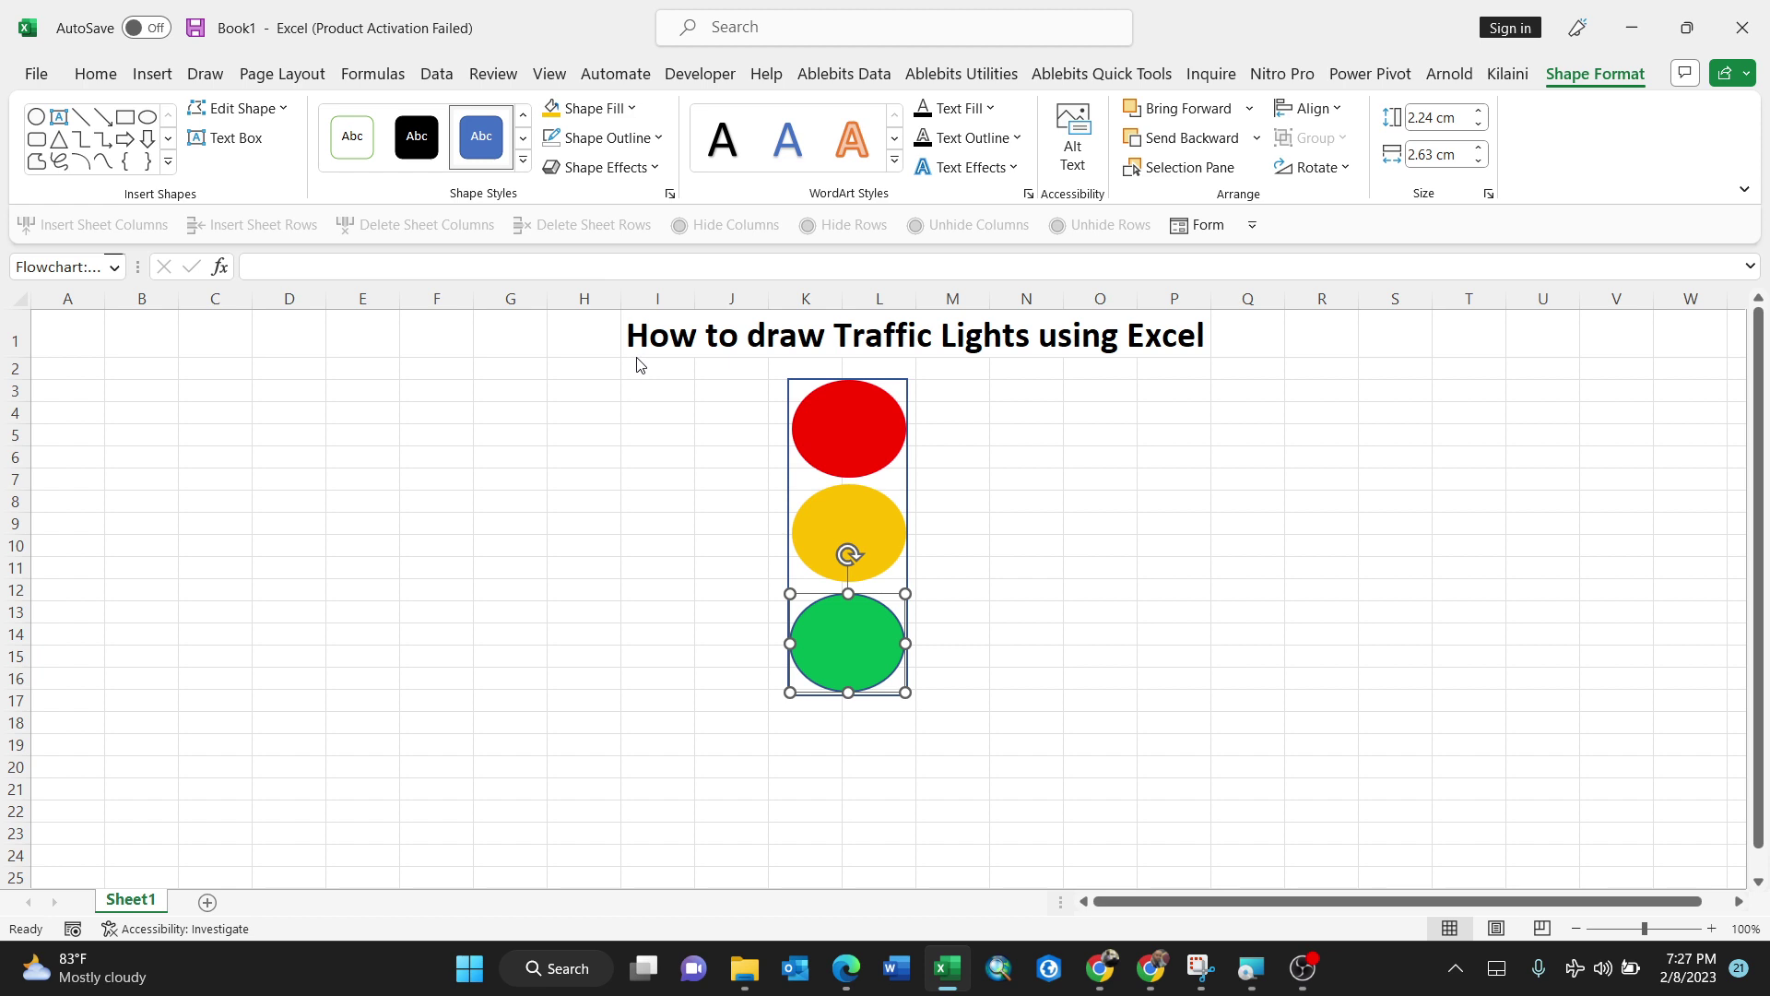
left_click(661, 140)
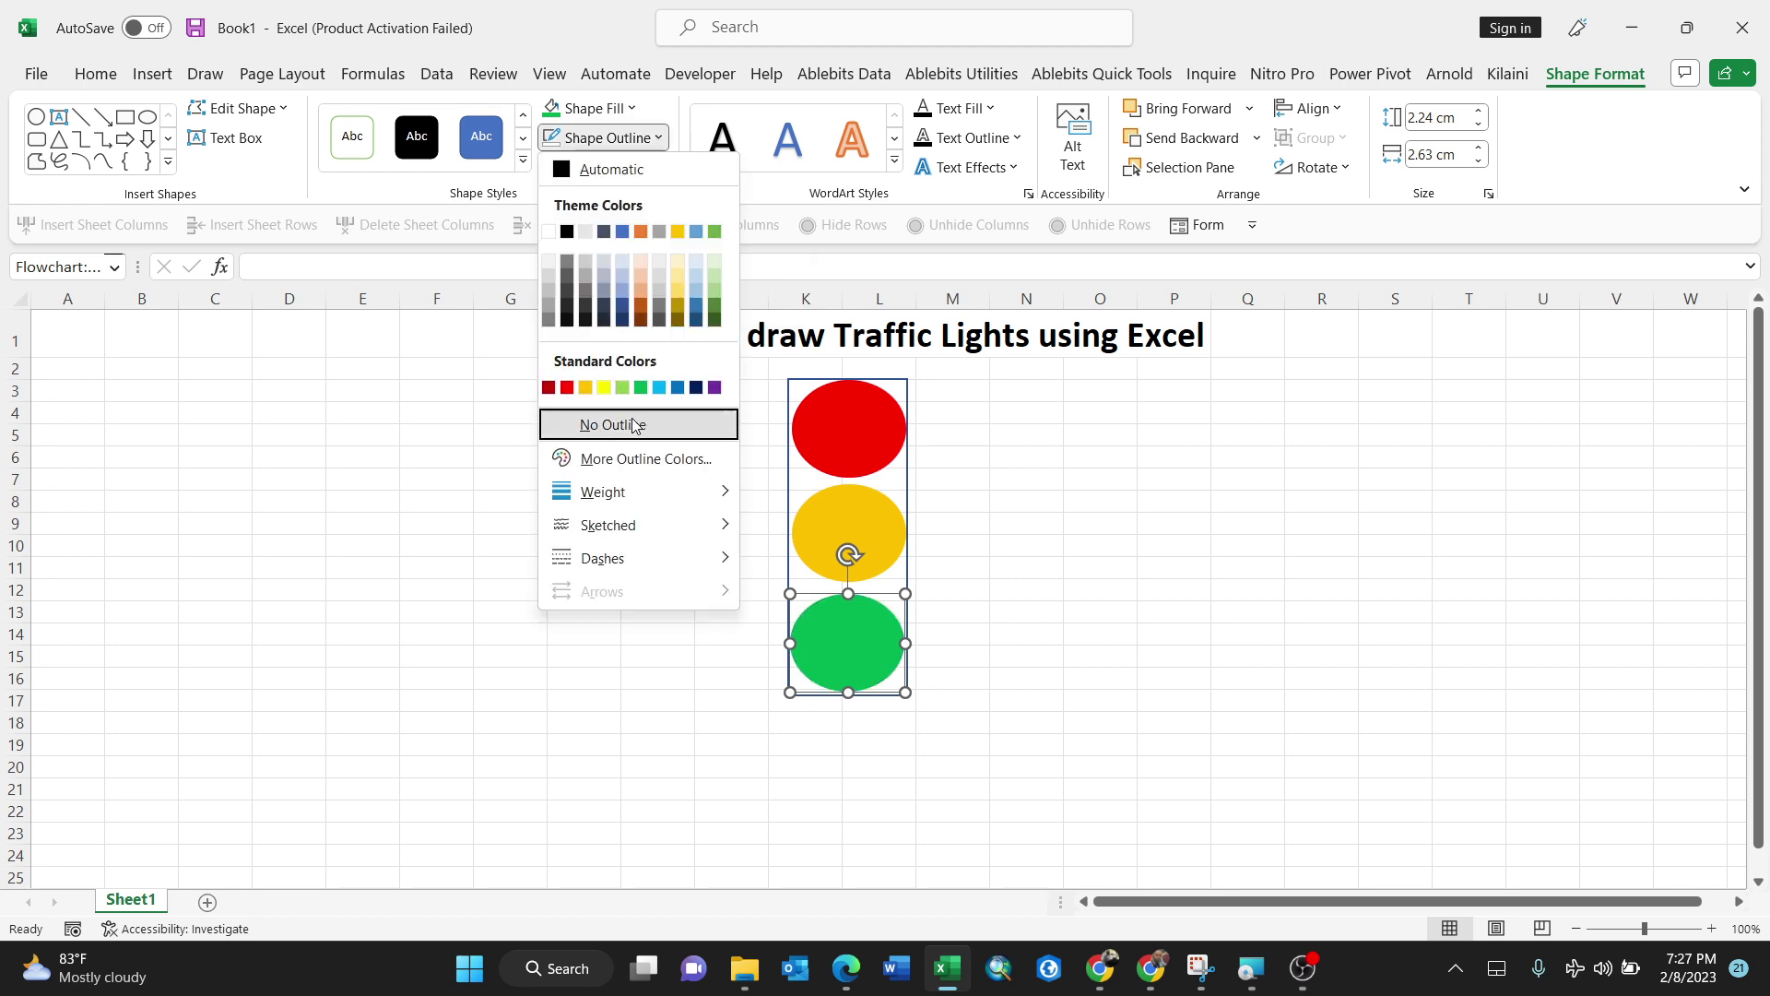
left_click(634, 425)
left_click(1070, 566)
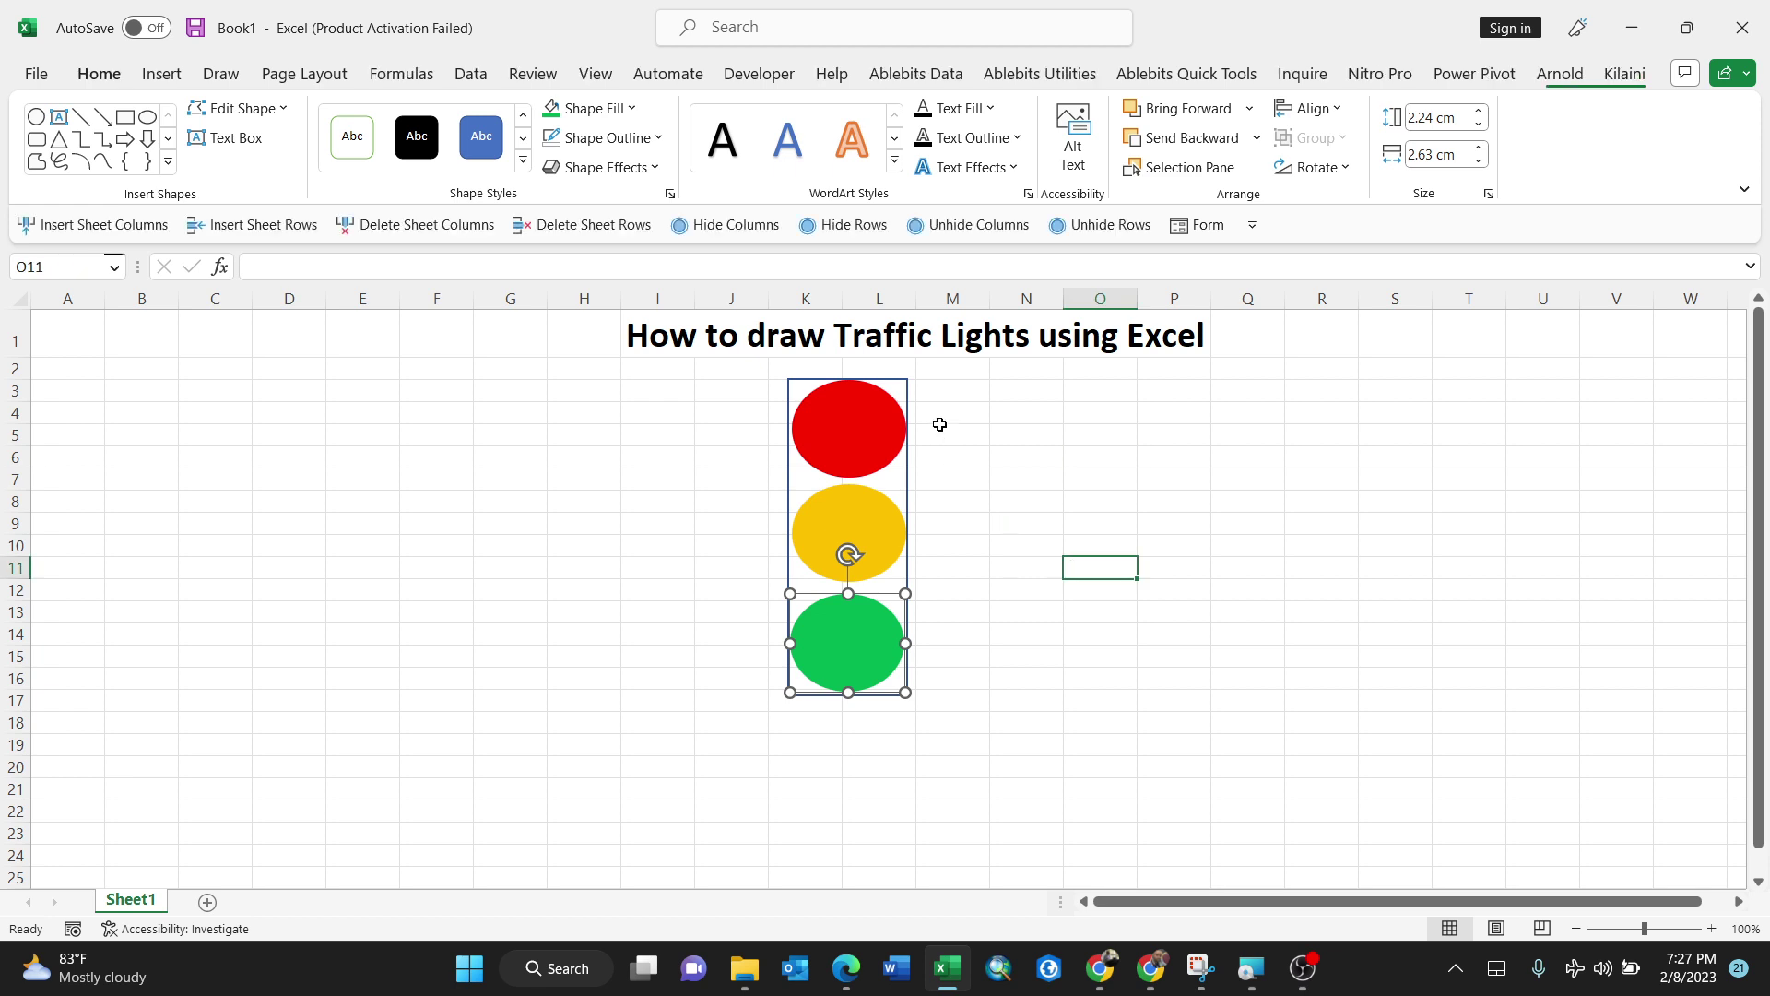
Step: Set the outline of the rectangle around the circles to the automatic black color with a 3 pt weight
left_click(797, 380)
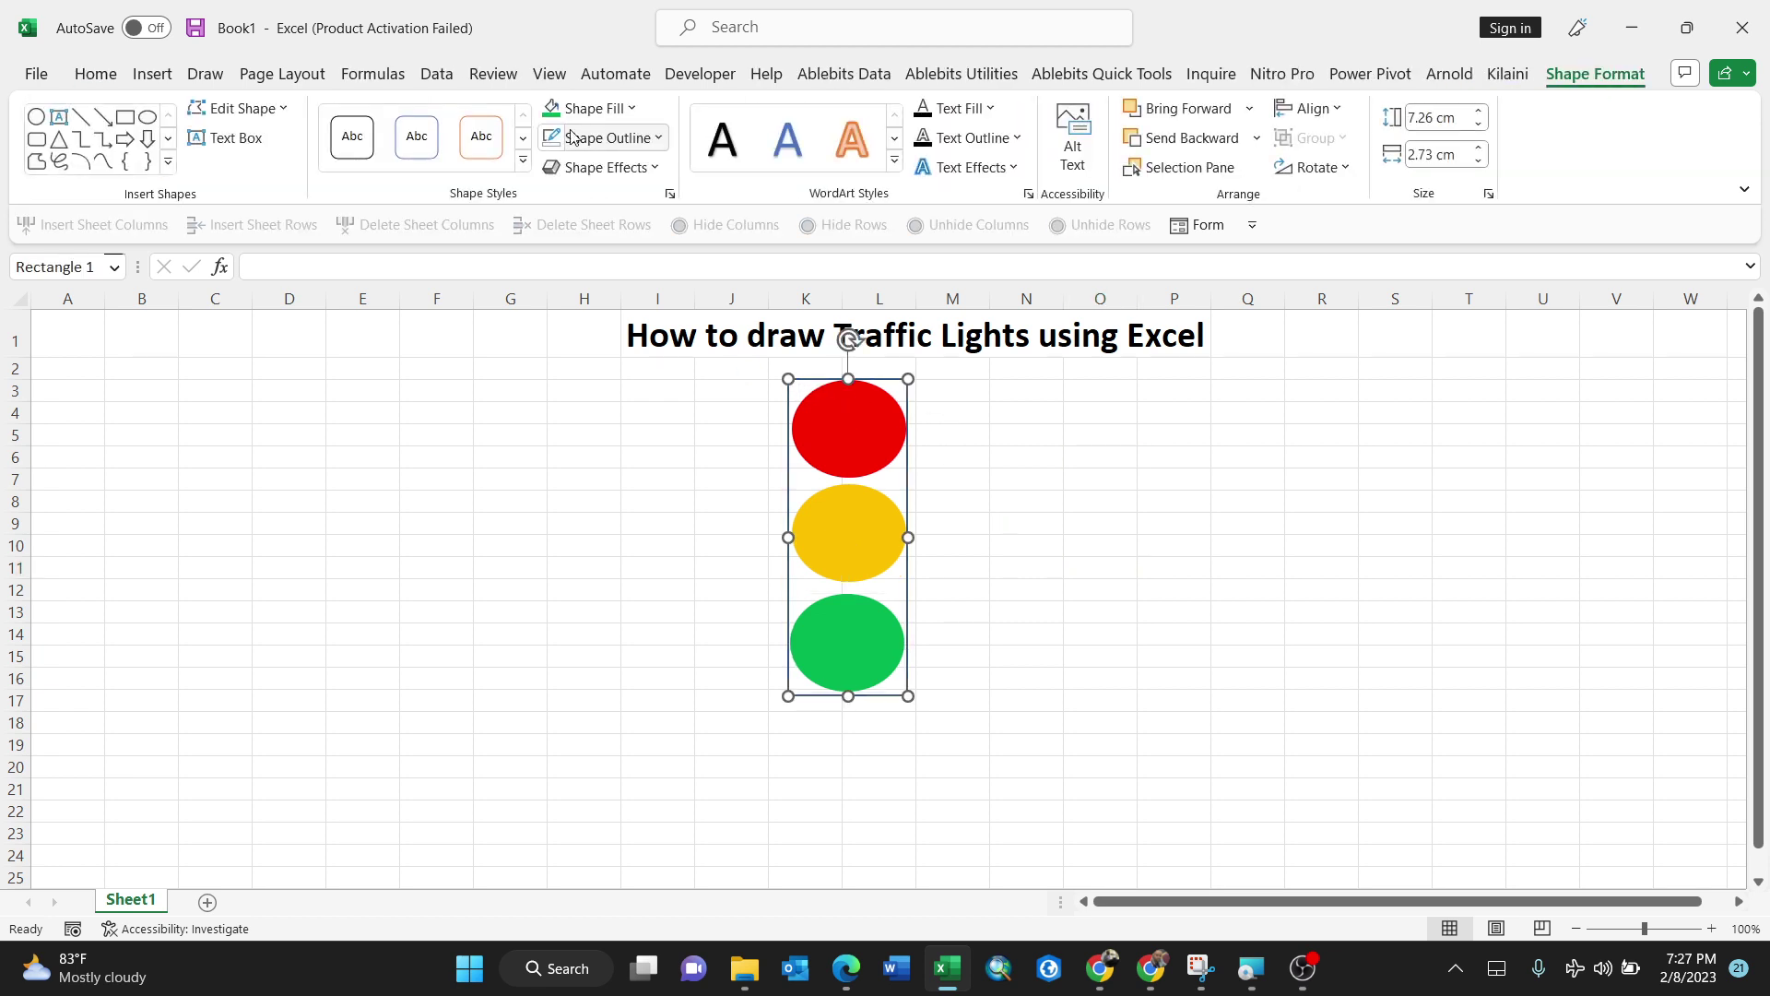
left_click(658, 140)
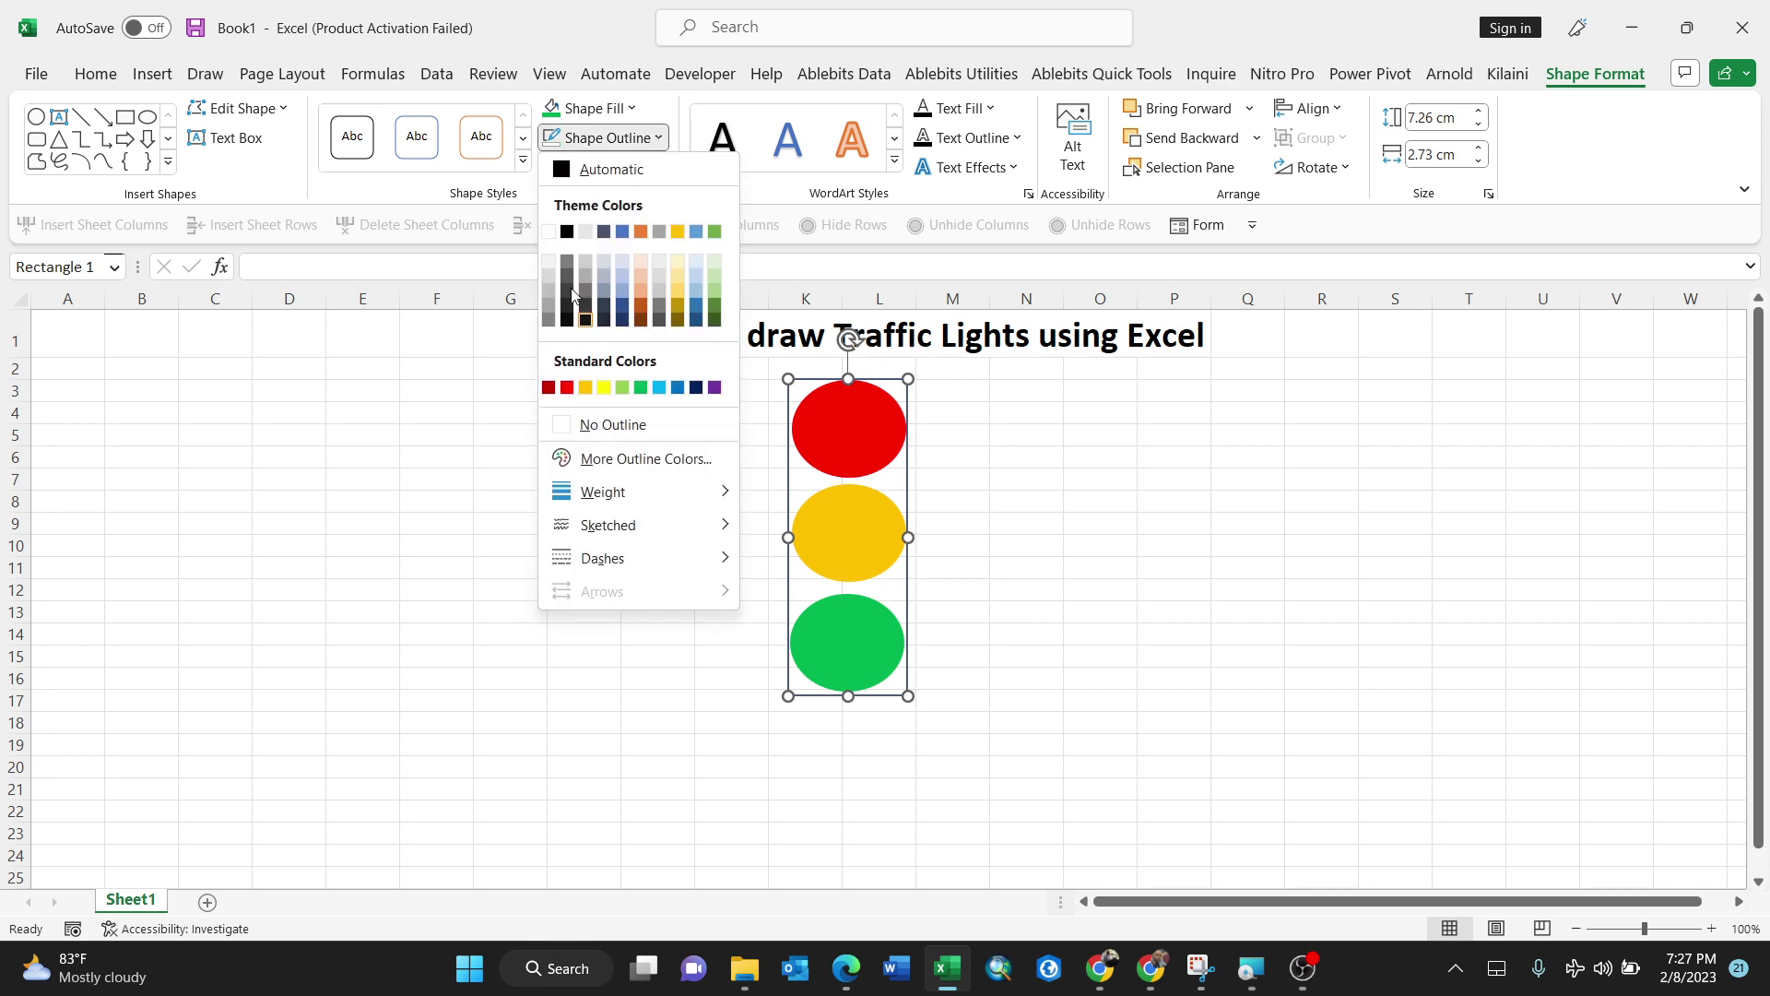
left_click(608, 169)
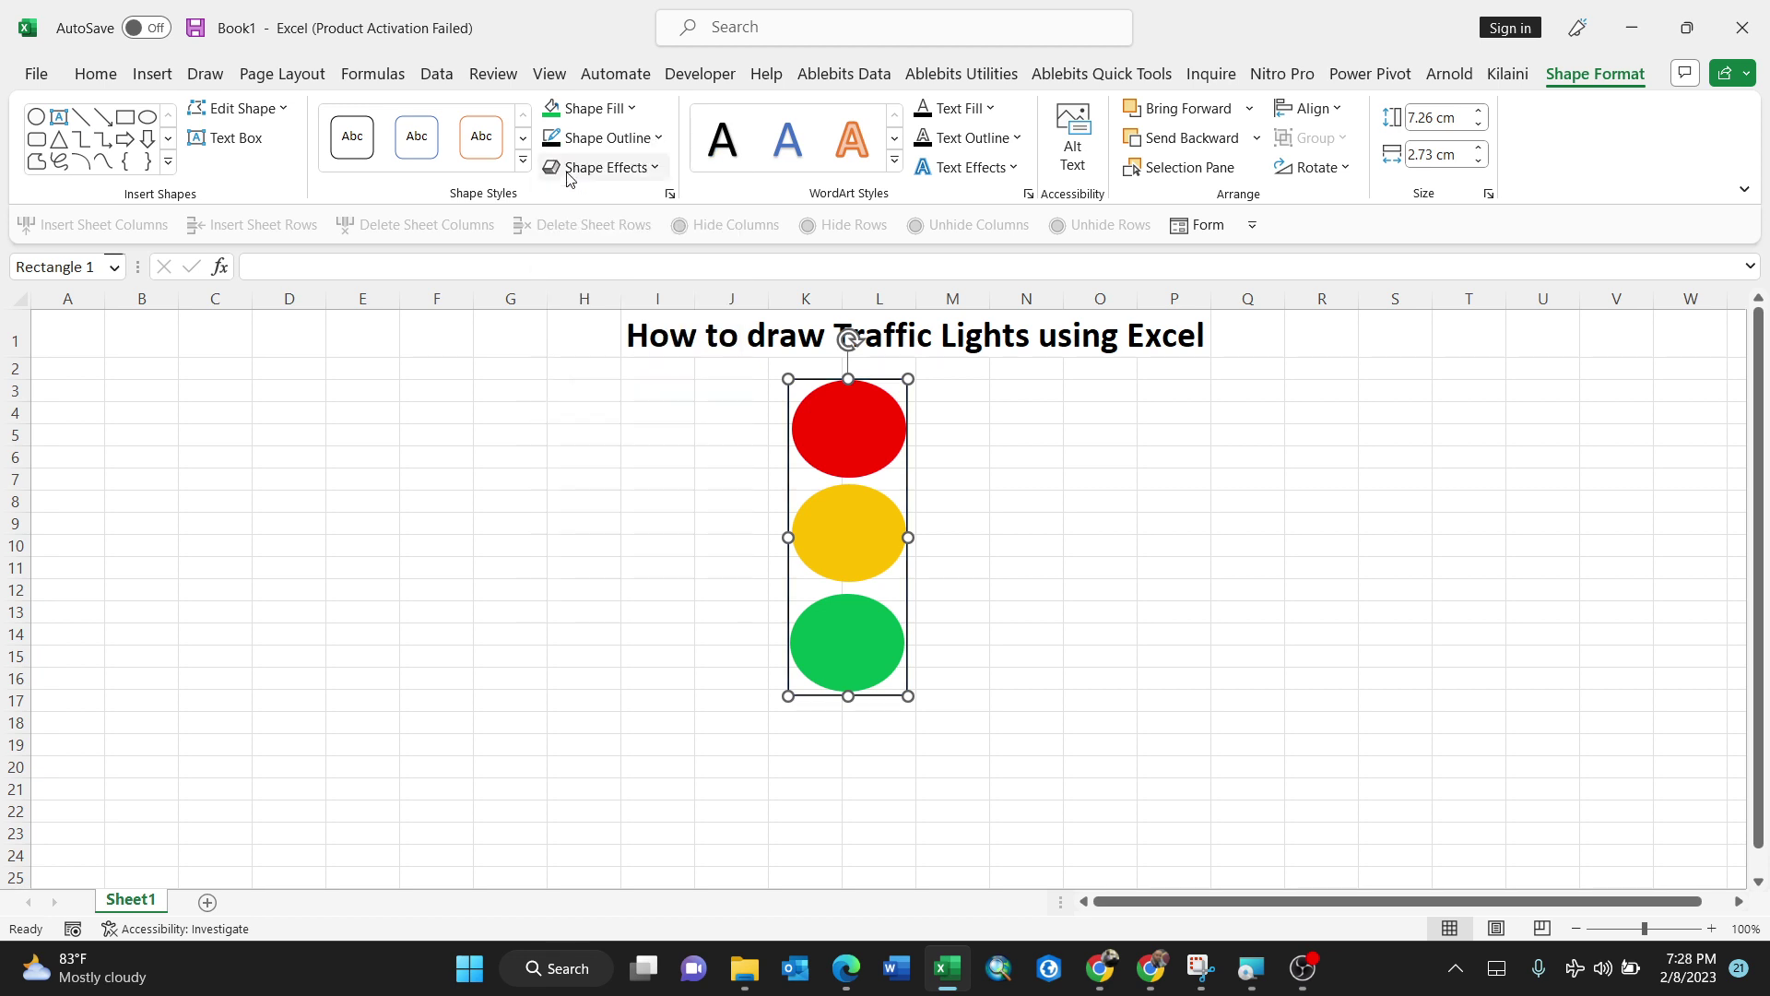
left_click(660, 140)
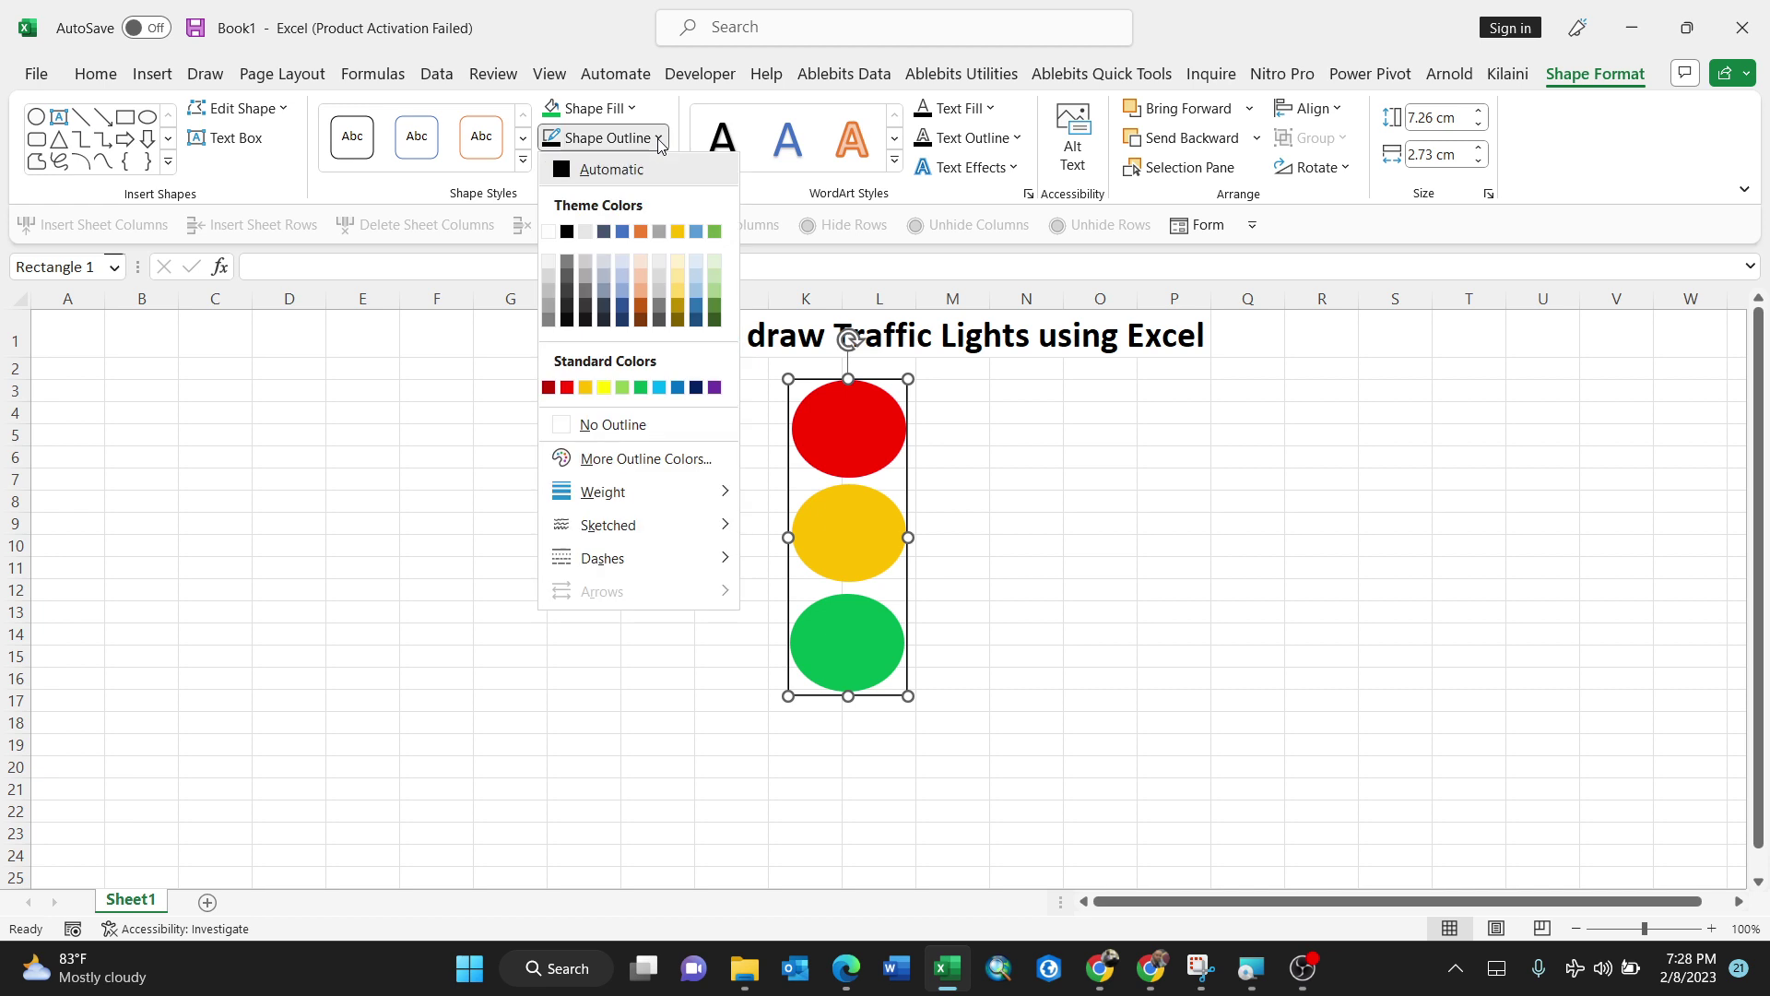
mouse_move(678, 498)
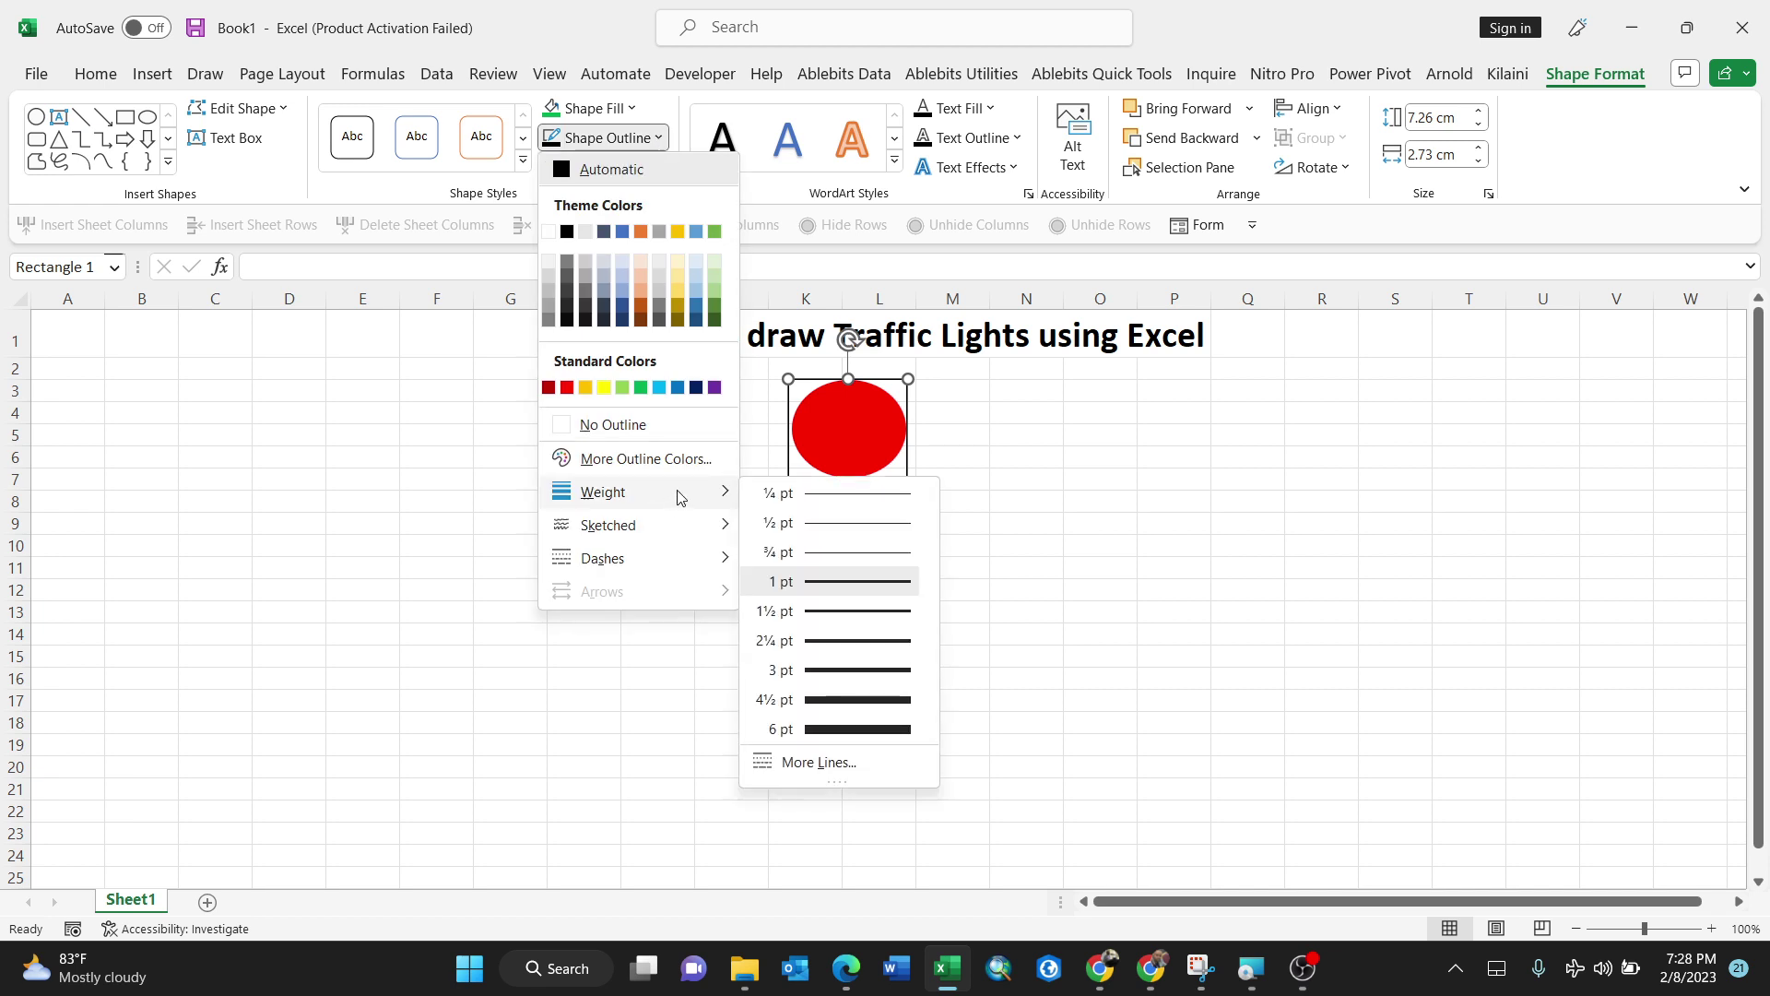
left_click(849, 670)
left_click(1147, 583)
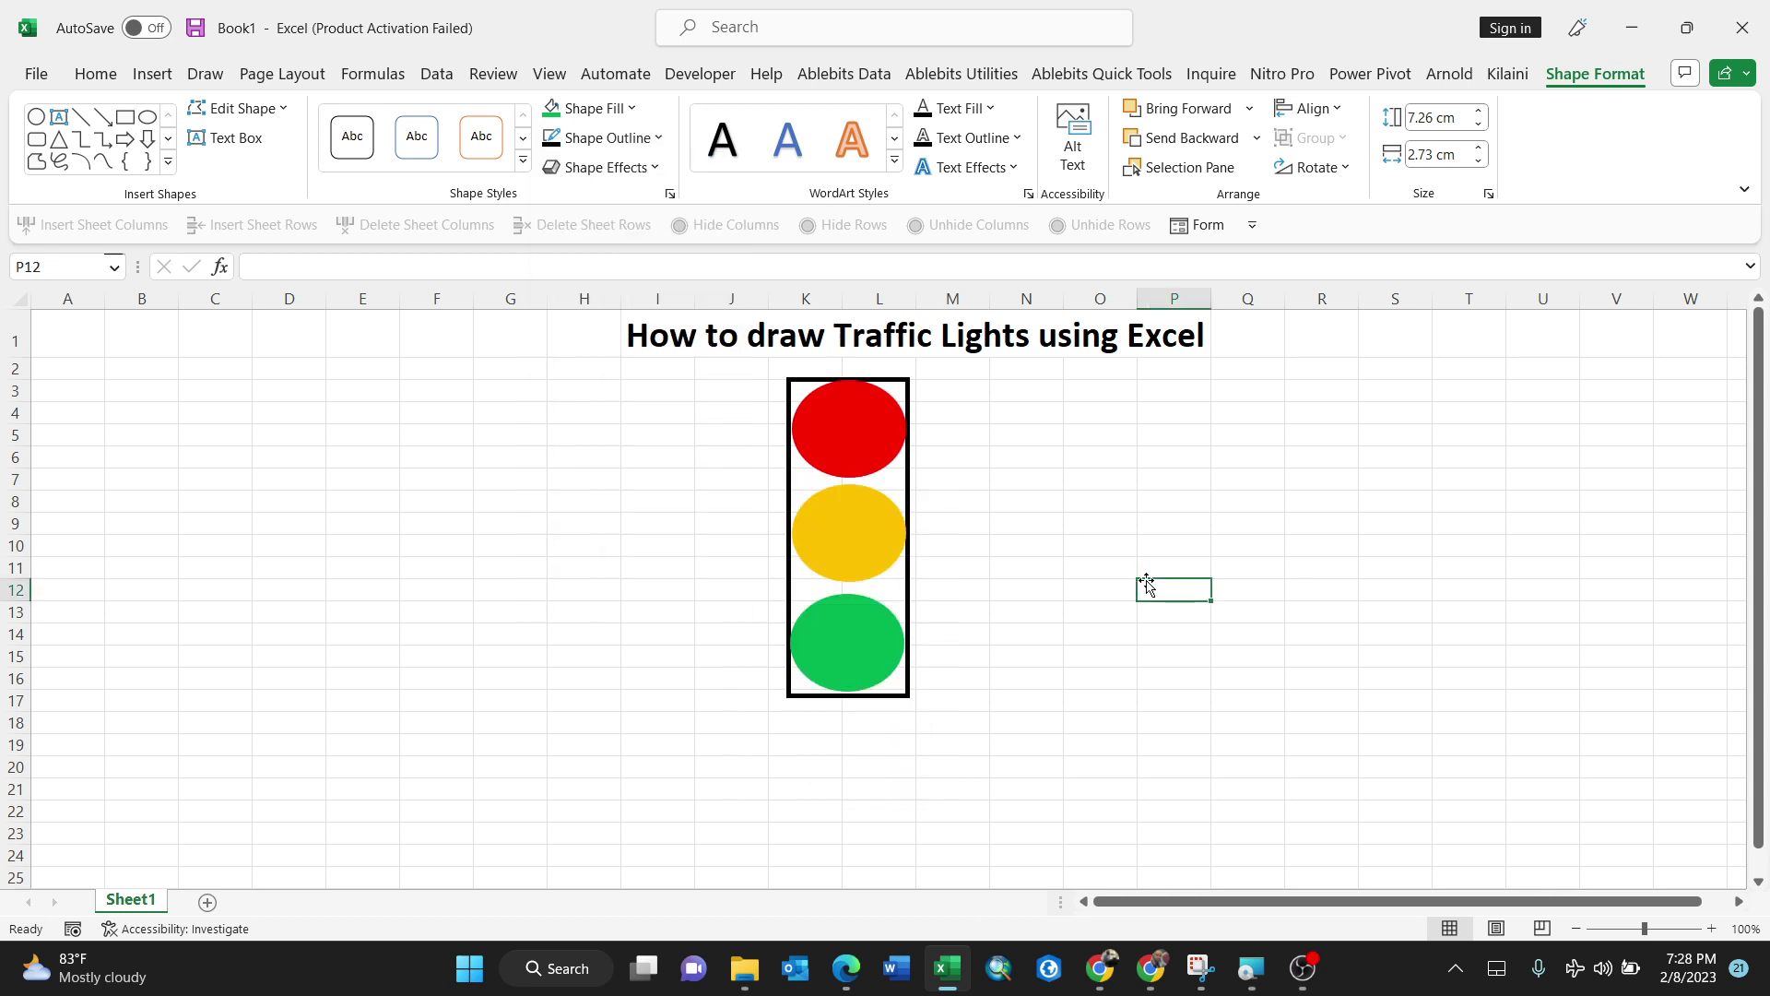
Step: Hide the gridlines on the traffic light worksheet
left_click(1054, 496)
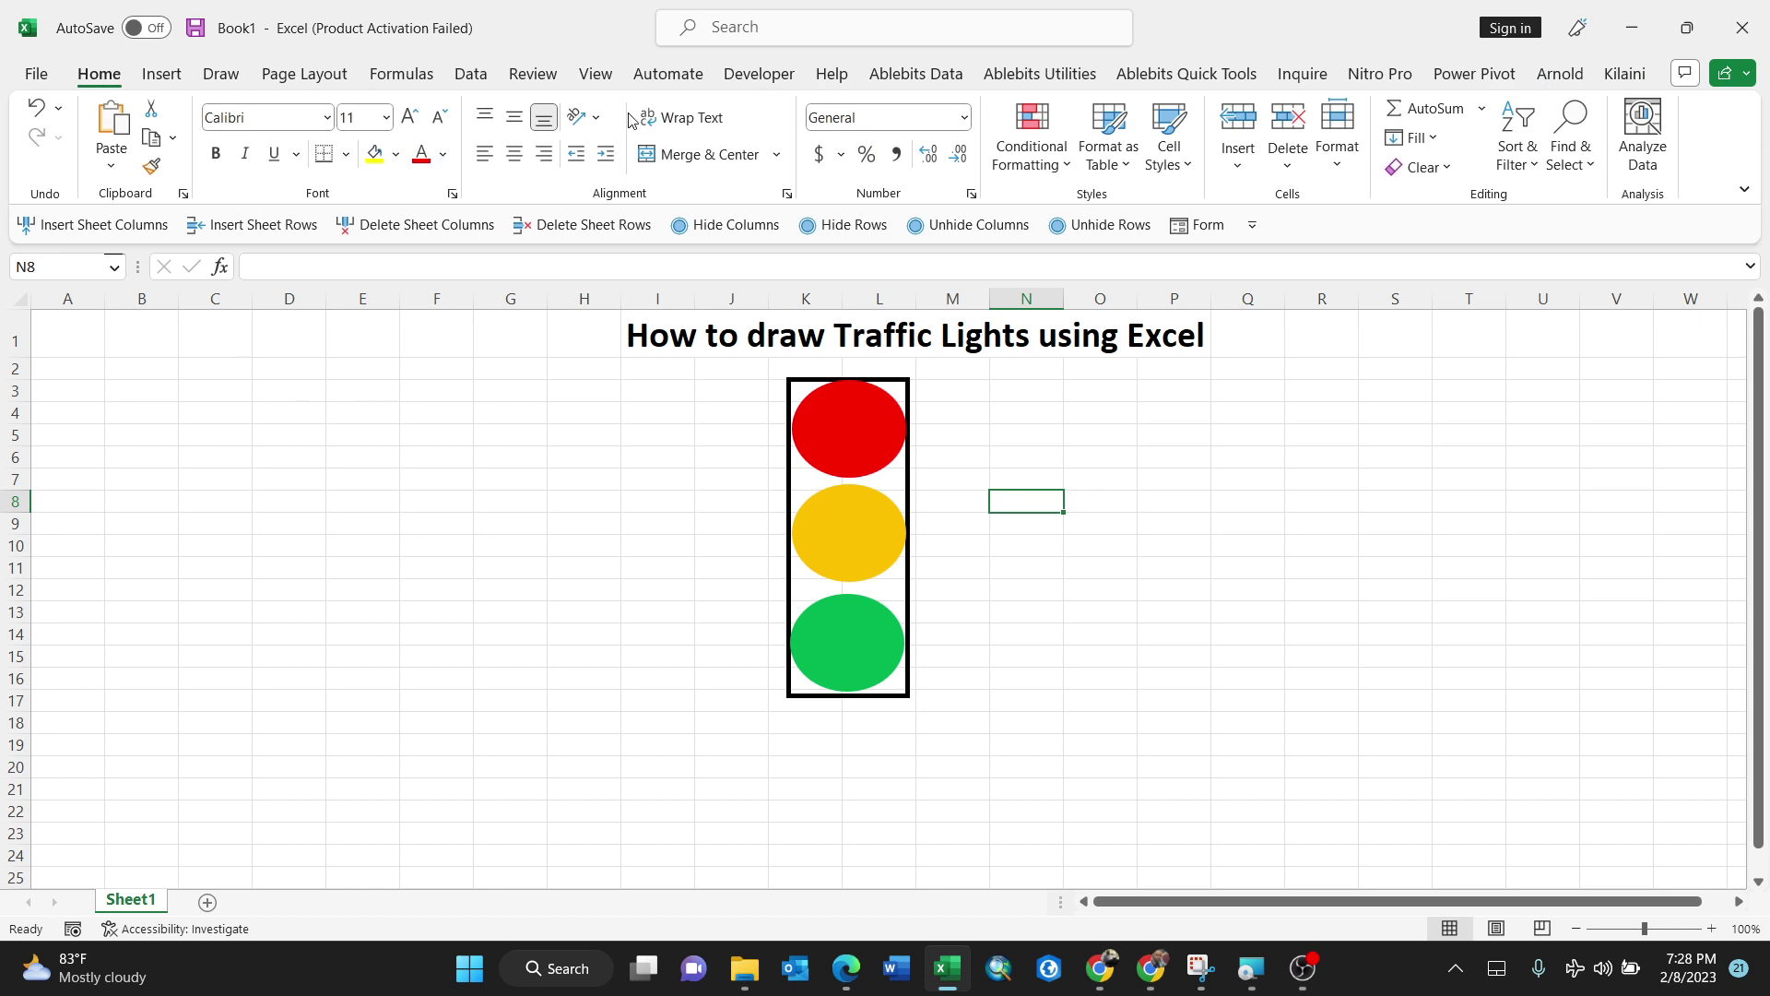
left_click(601, 80)
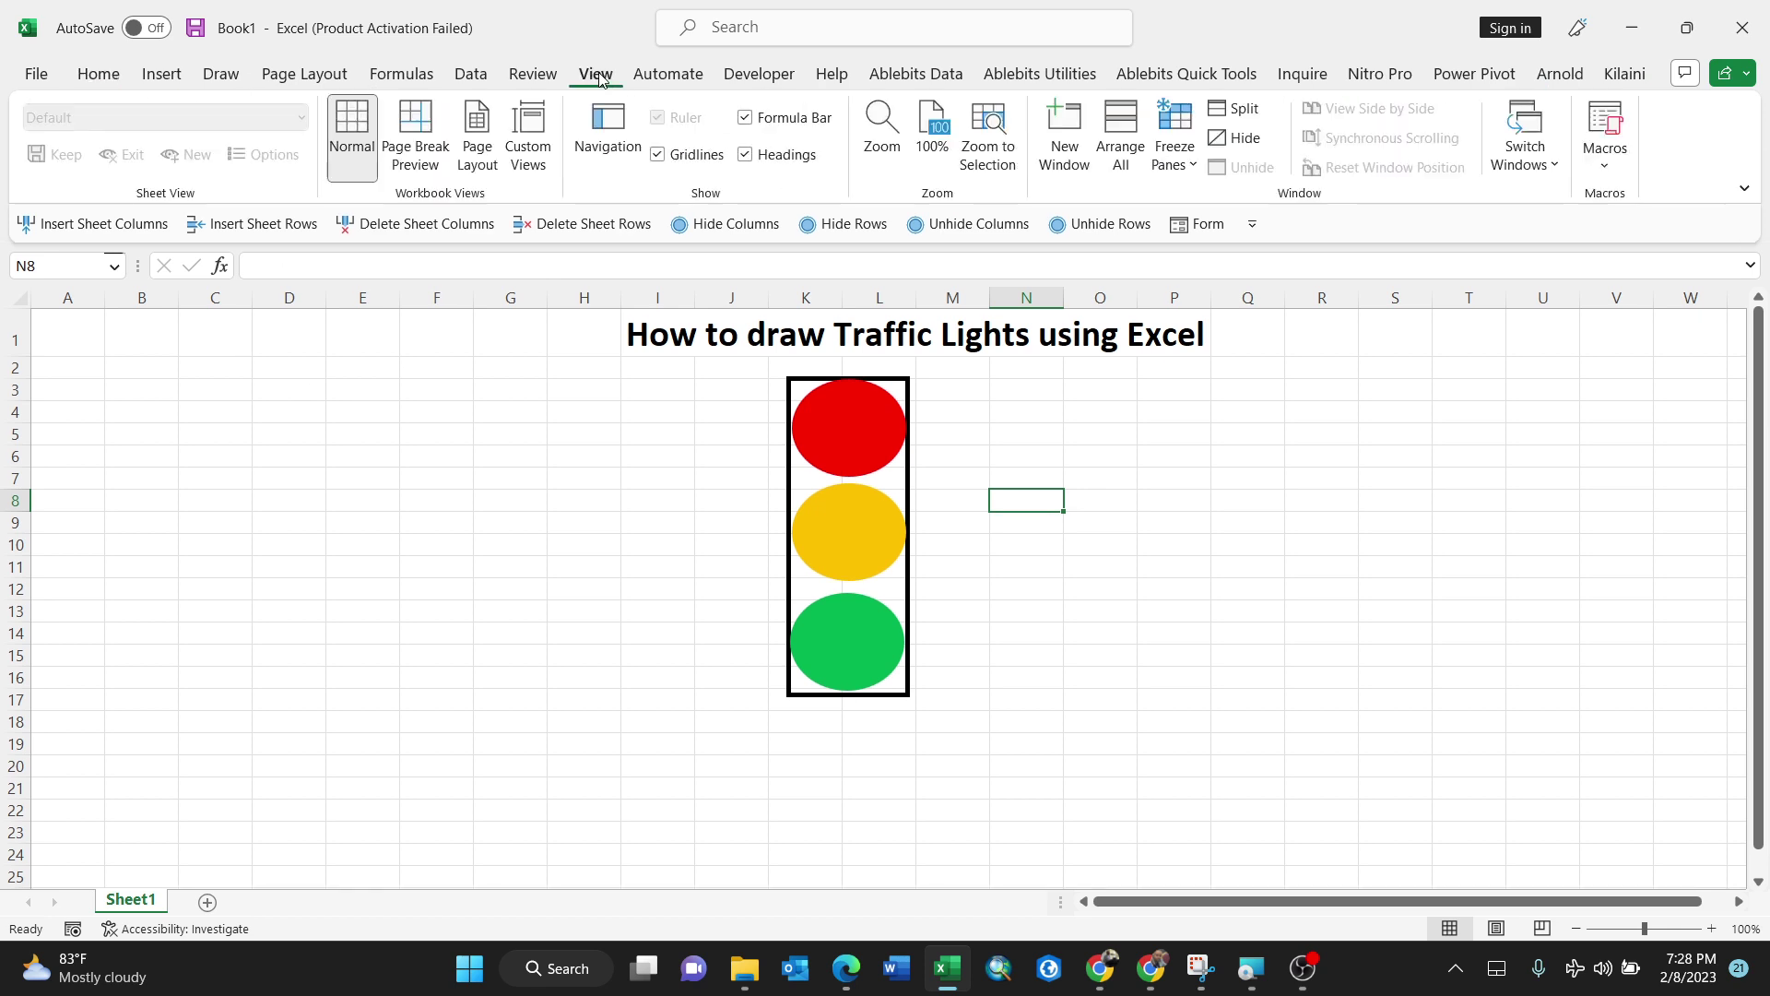
left_click(660, 158)
left_click(1218, 610)
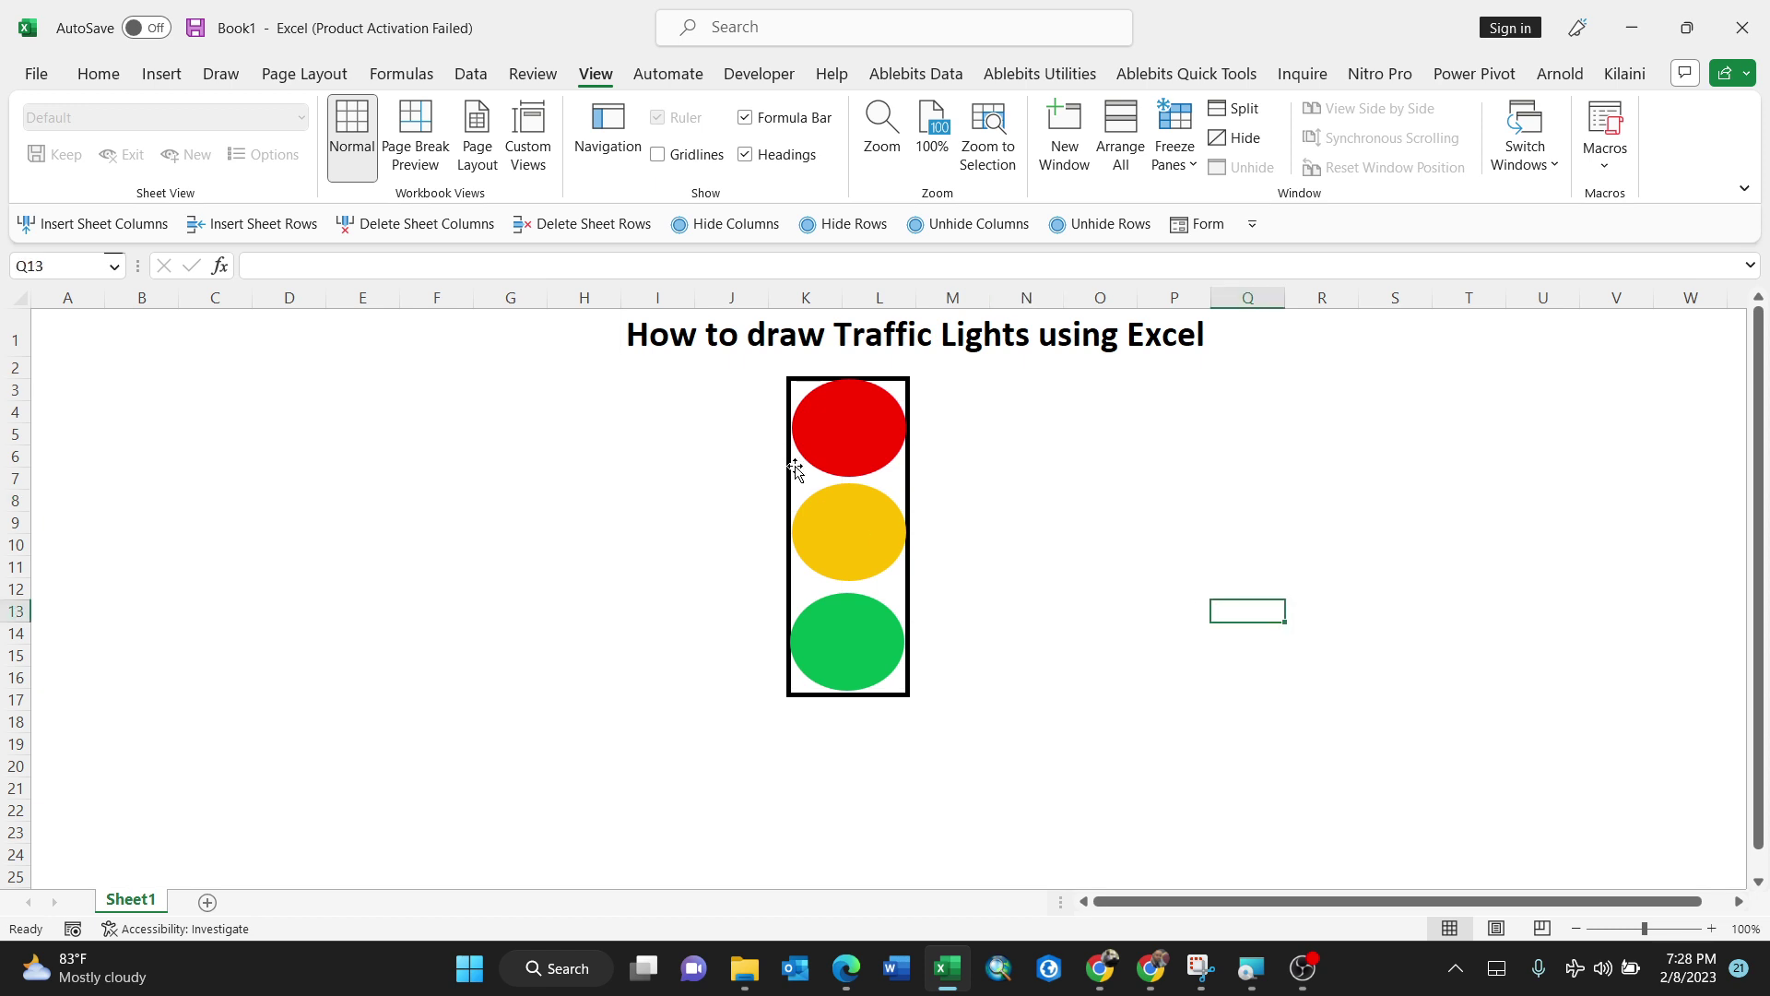